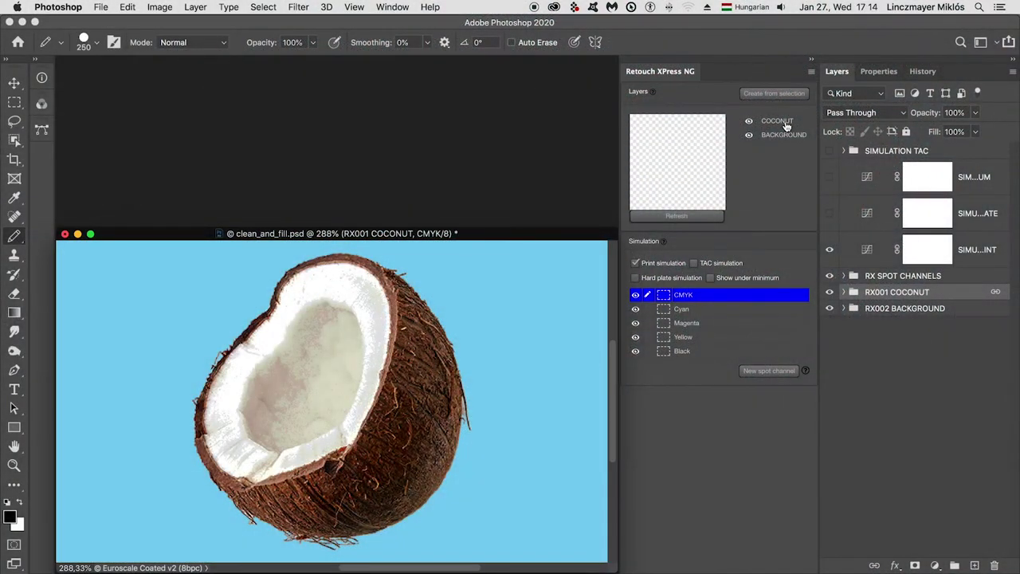
# - Select the COCONUT retouch group and toggle the visibility of the BACKGROUND and COCONUT groups off and on
pyautogui.click(777, 121)
pyautogui.click(742, 135)
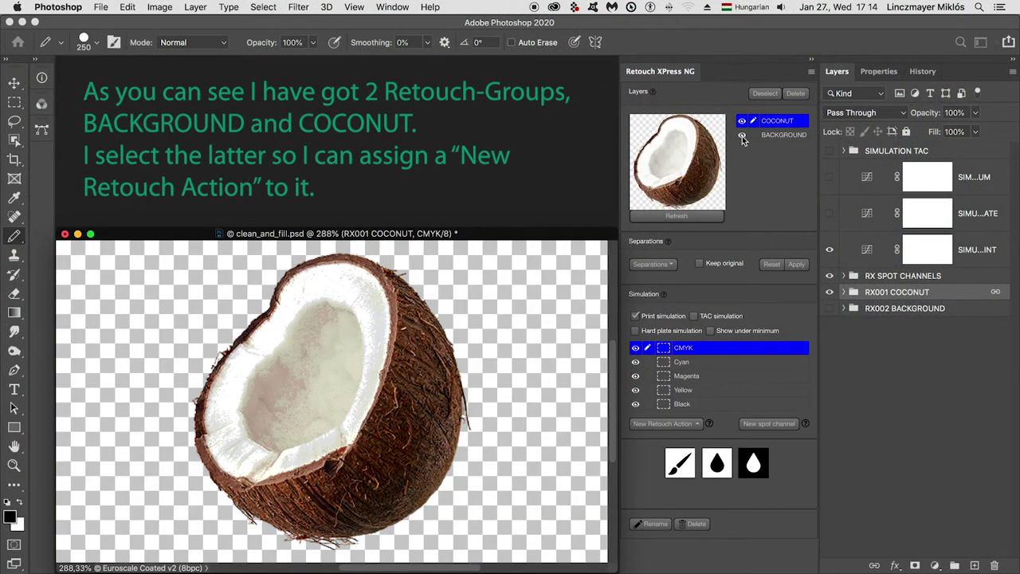
pyautogui.click(742, 136)
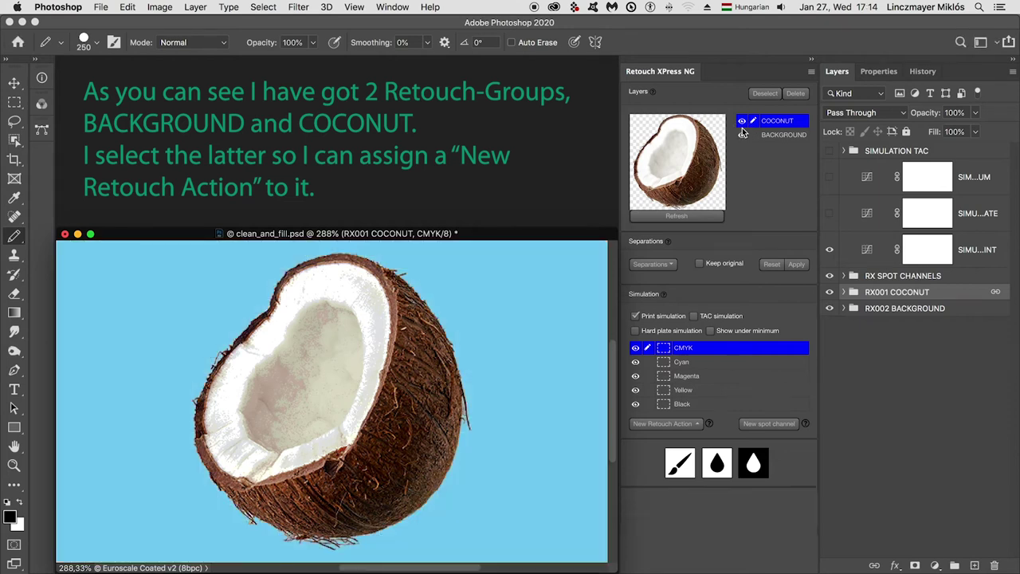
pyautogui.click(742, 122)
pyautogui.click(743, 122)
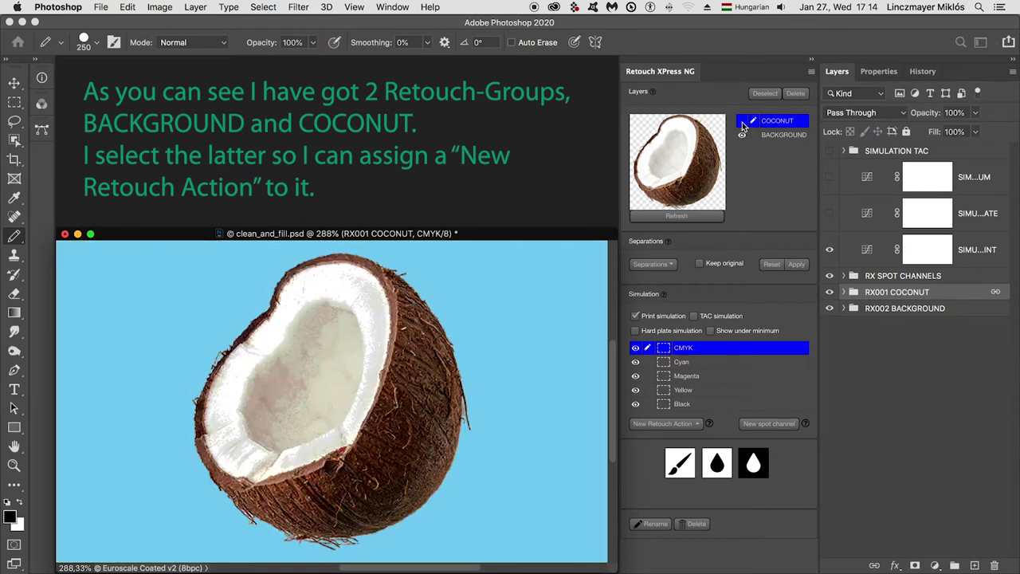
pyautogui.click(701, 425)
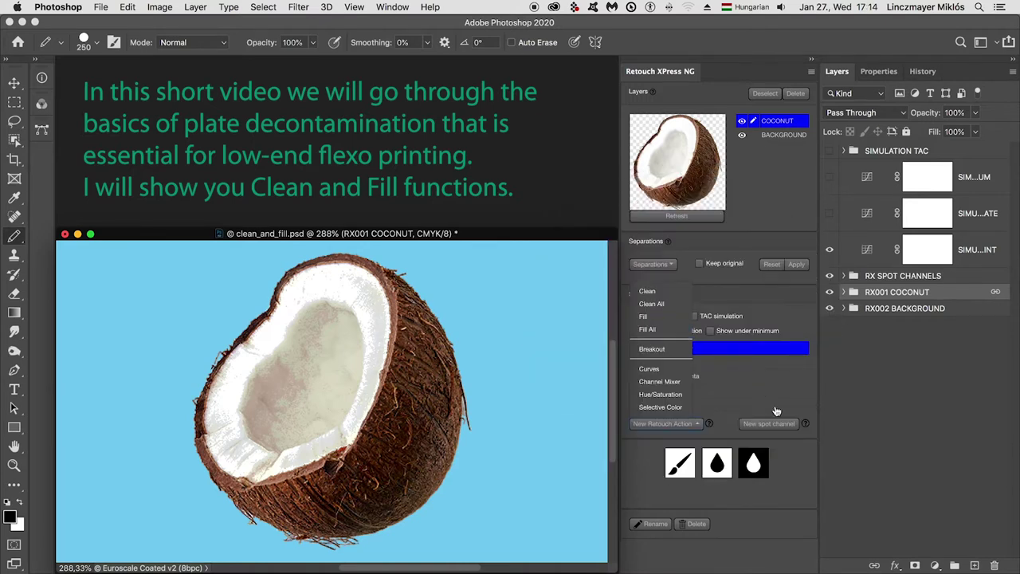
pyautogui.click(800, 449)
# - Isolate the Cyan plate and turn on hard plate simulation
pyautogui.click(720, 362)
pyautogui.click(637, 363)
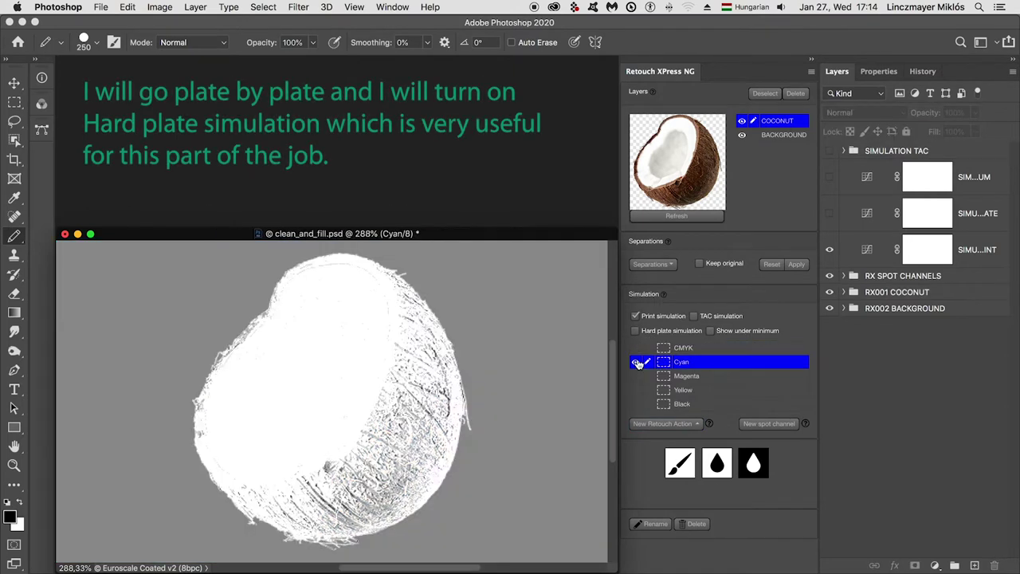
pyautogui.click(673, 331)
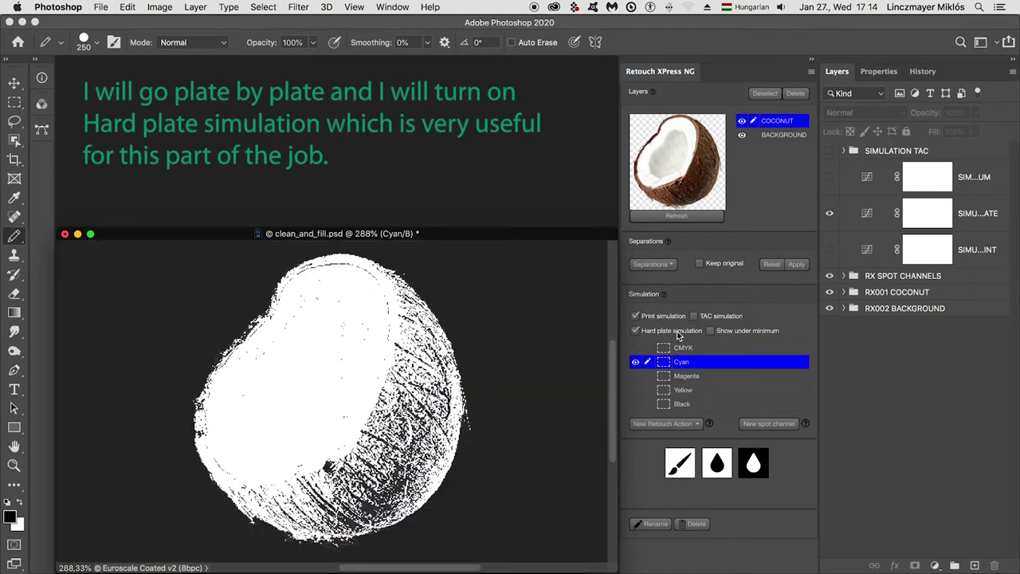
# - Examine the printing areas of the Magenta, Yellow and Black plates one after another in hard plate simulation
pyautogui.click(728, 375)
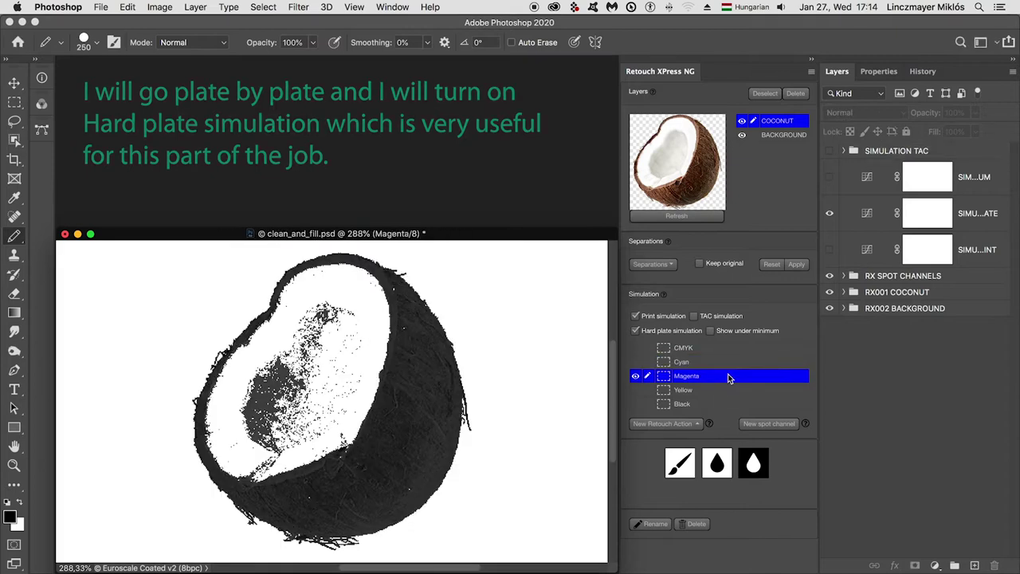
pyautogui.click(728, 389)
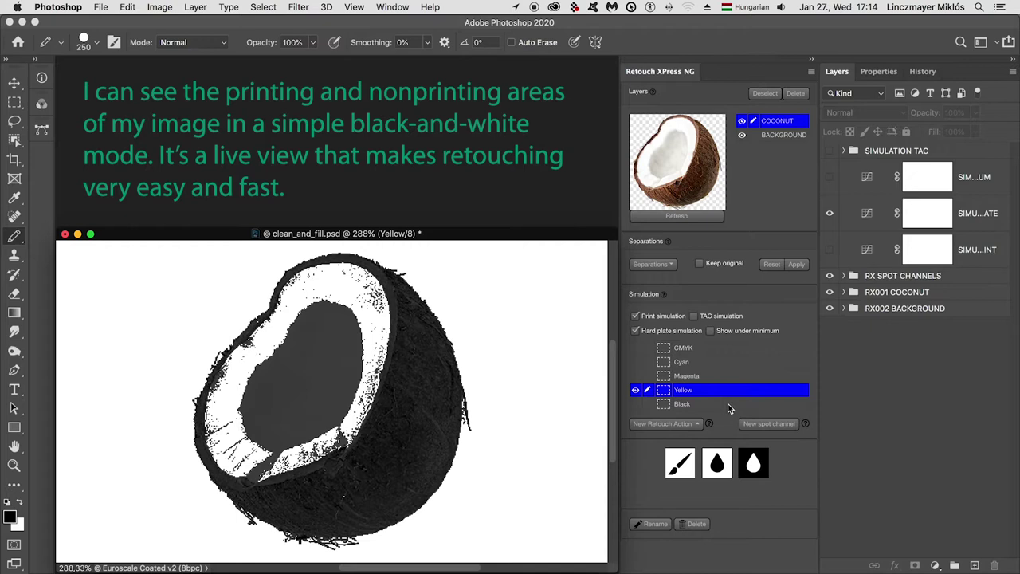
pyautogui.click(728, 404)
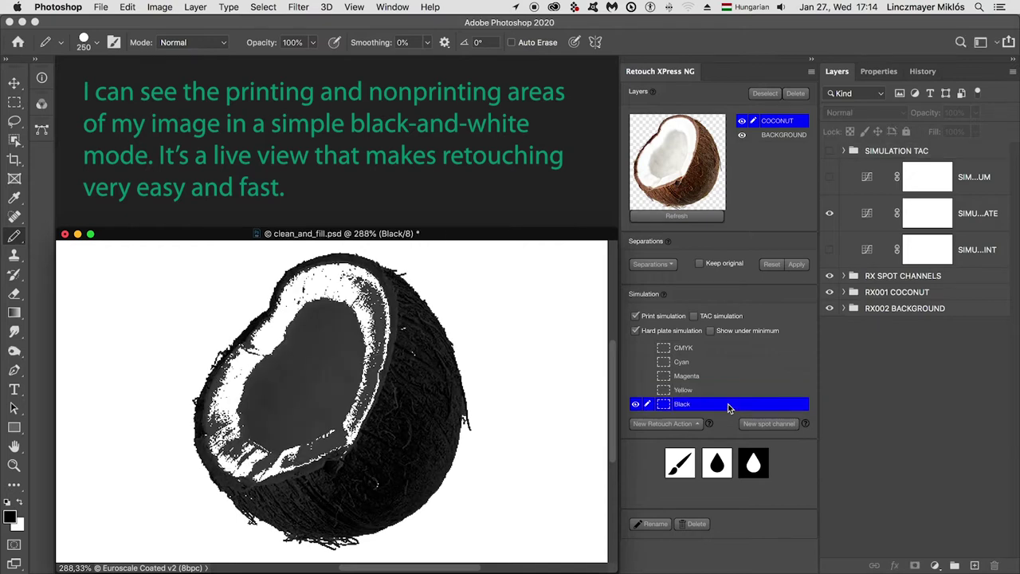
# - Add a Clean retouch action on the Cyan plate and paint over the whole coconut with a size 130 brush
pyautogui.click(721, 362)
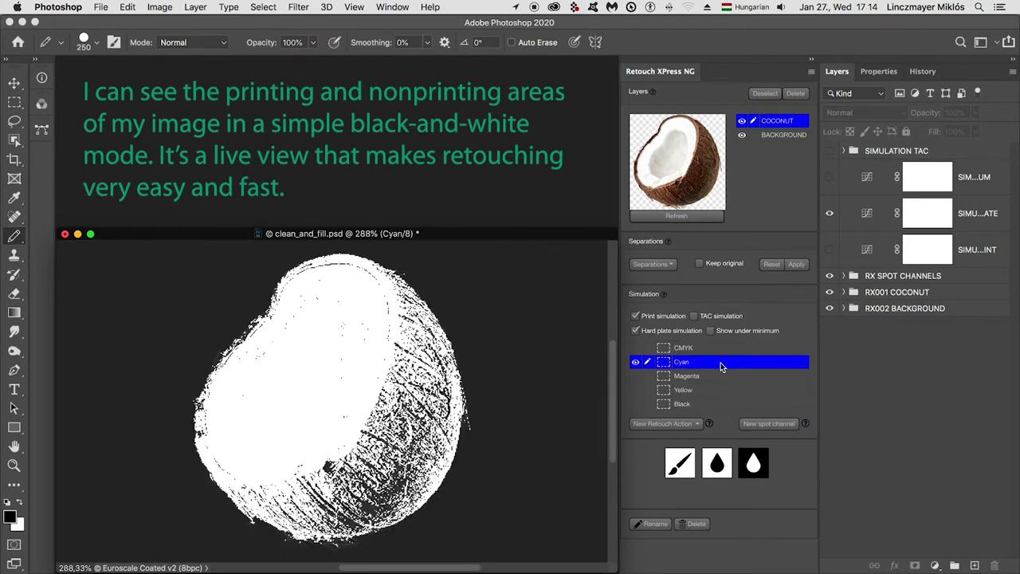
pyautogui.click(698, 425)
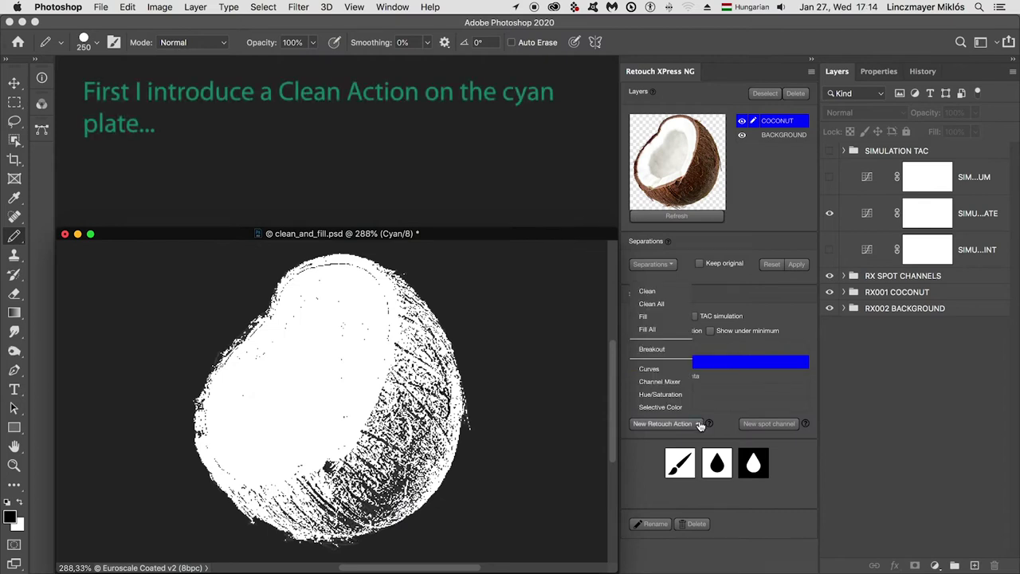
pyautogui.click(682, 292)
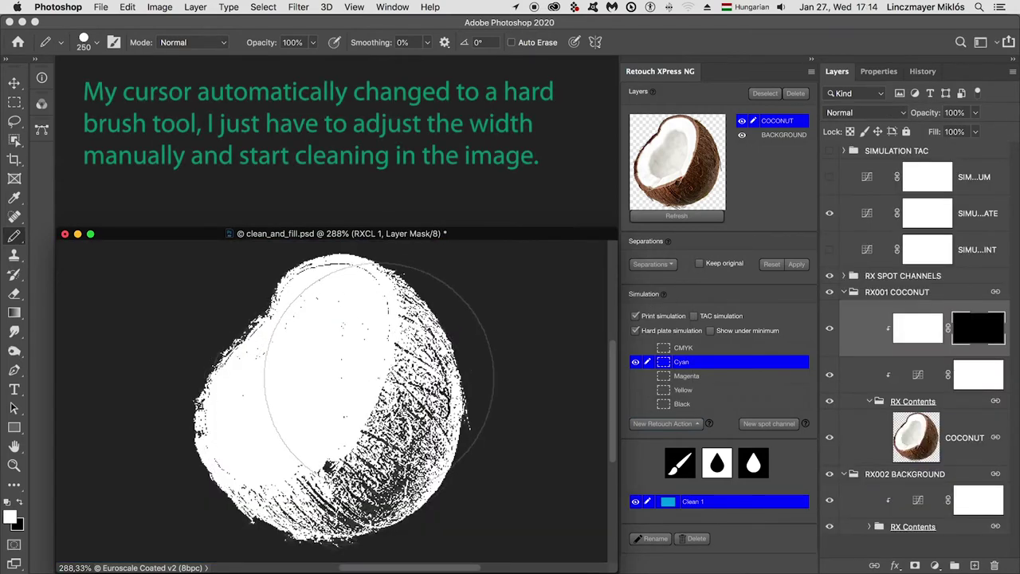
pyautogui.moveTo(369, 382)
pyautogui.mouseDown()
pyautogui.moveTo(222, 400)
pyautogui.moveTo(216, 430)
pyautogui.moveTo(263, 490)
pyautogui.moveTo(408, 295)
pyautogui.mouseUp()
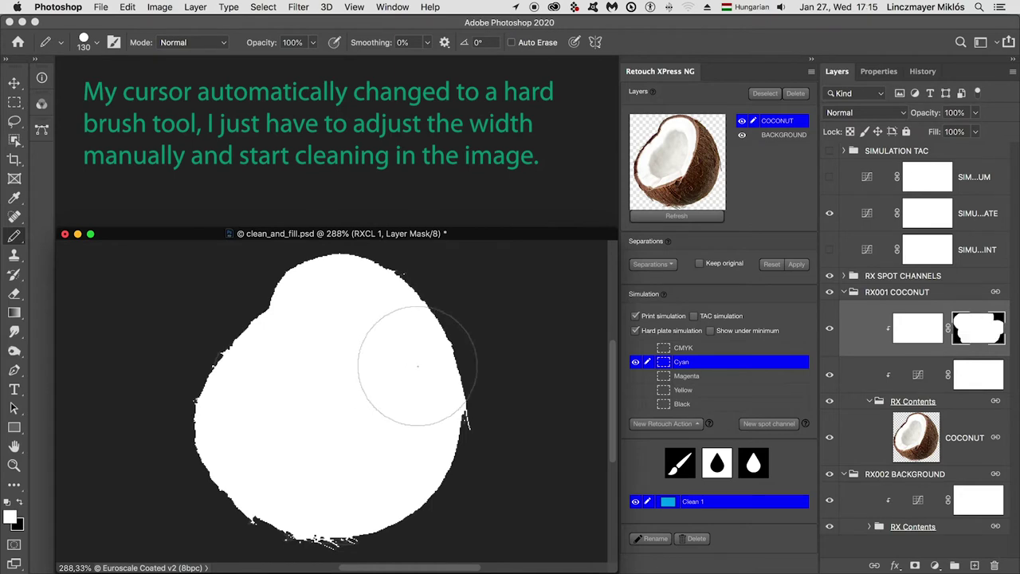
# - Toggle the Clean 1 retouch action to compare the cyan plate, leaving the action turned off
pyautogui.click(636, 502)
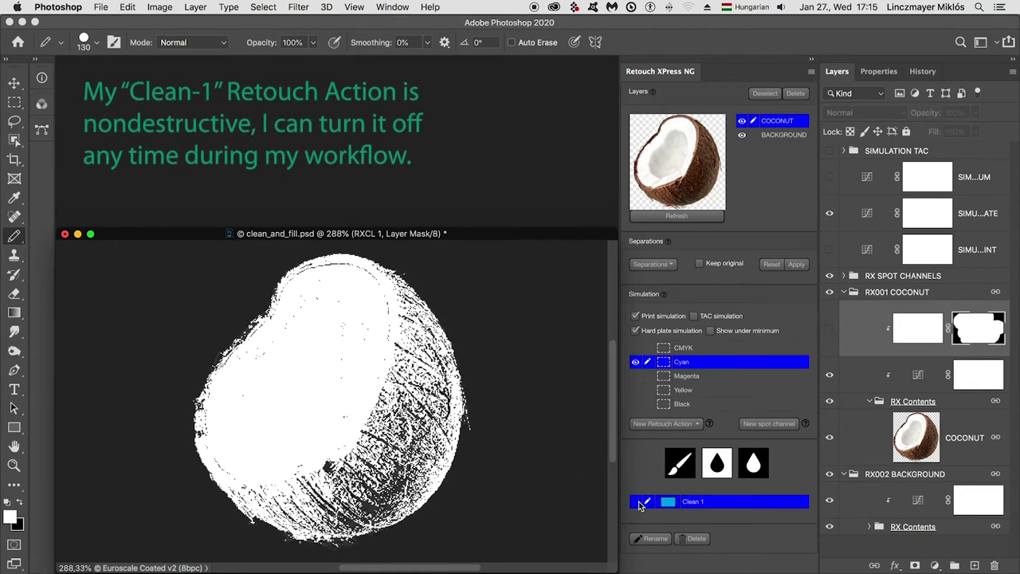
pyautogui.click(636, 502)
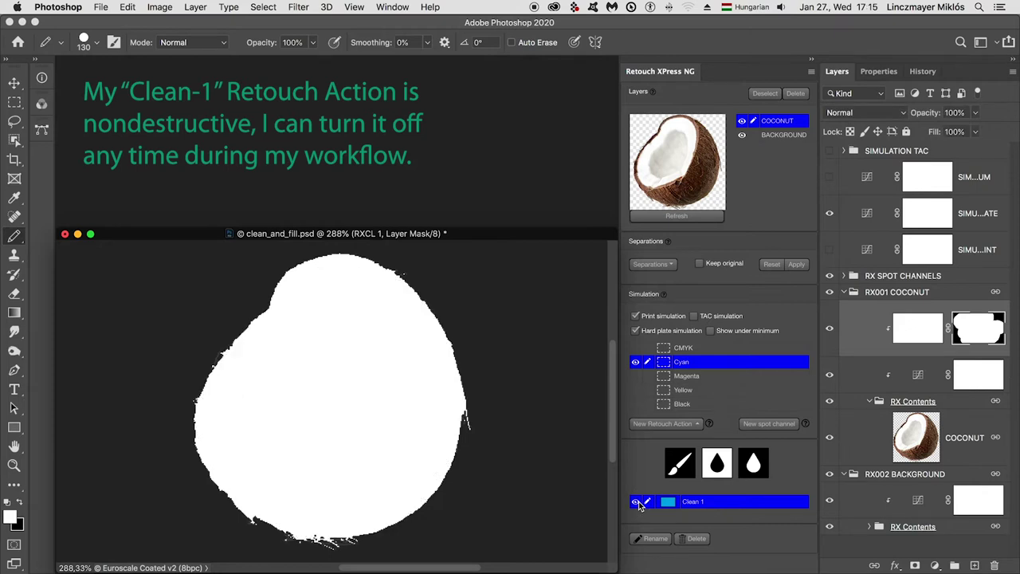
pyautogui.click(636, 503)
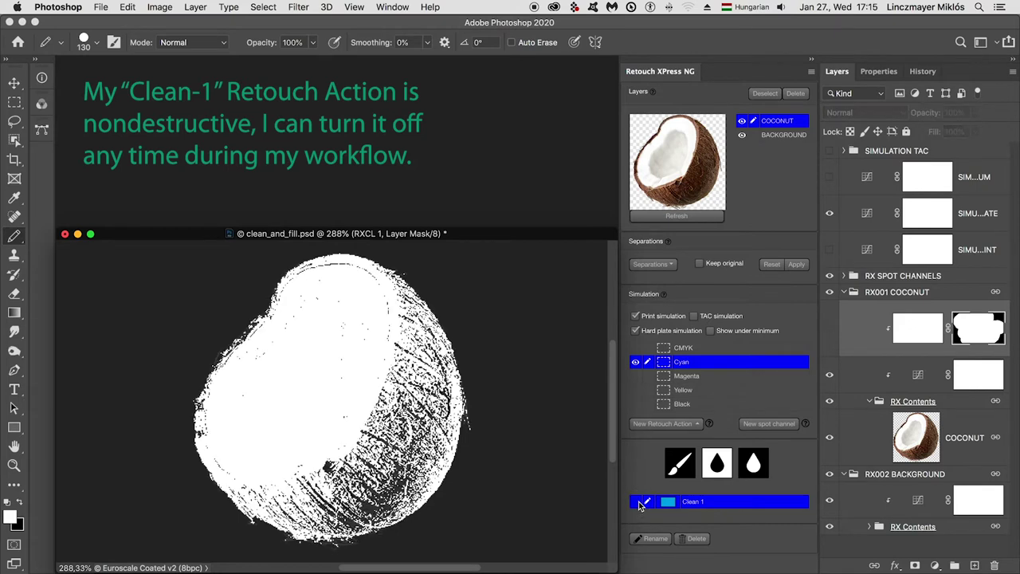
# - Add a Clean All retouch action on the Cyan plate, then mask and unmask it
pyautogui.click(701, 426)
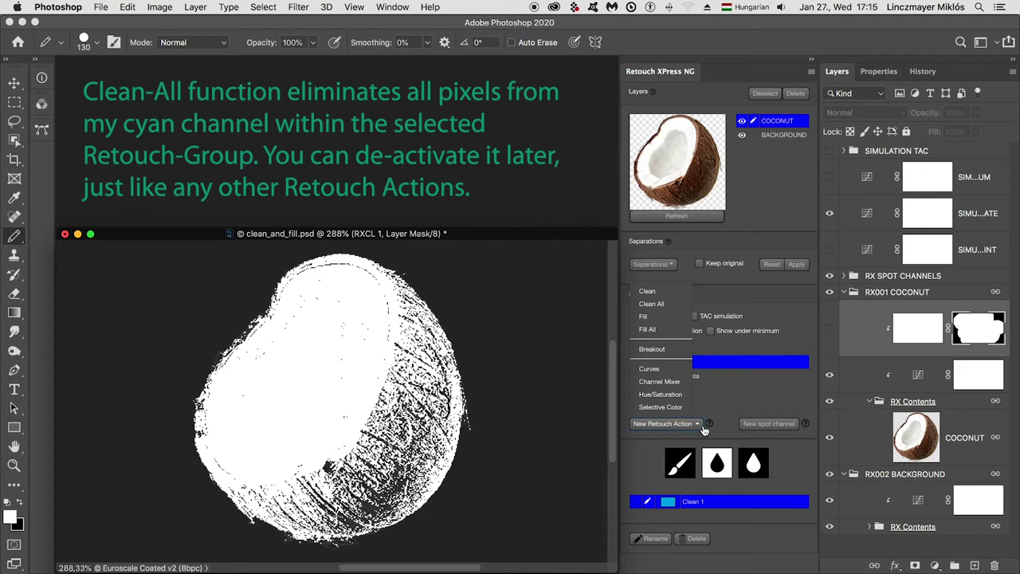
pyautogui.click(685, 304)
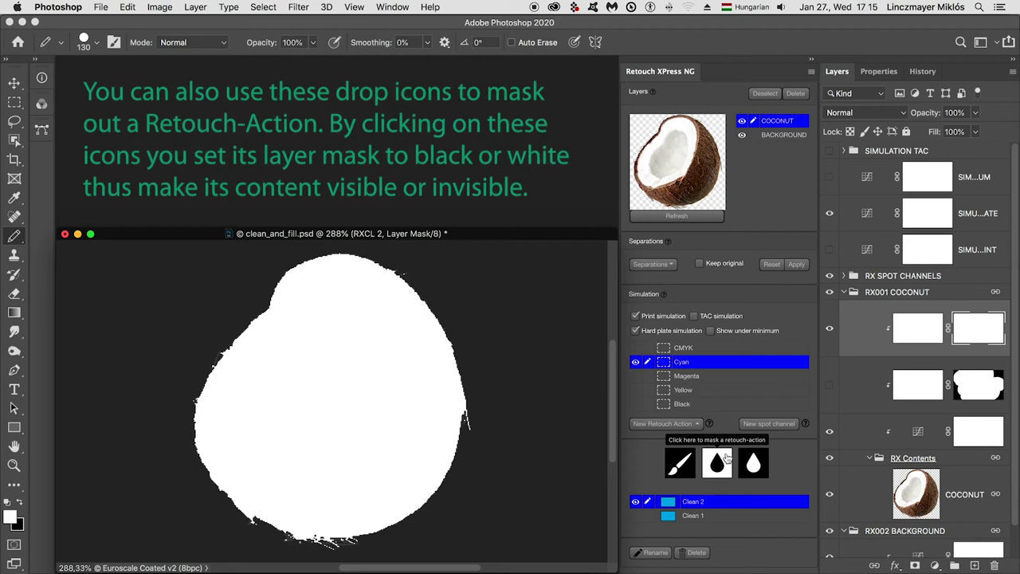
pyautogui.click(726, 457)
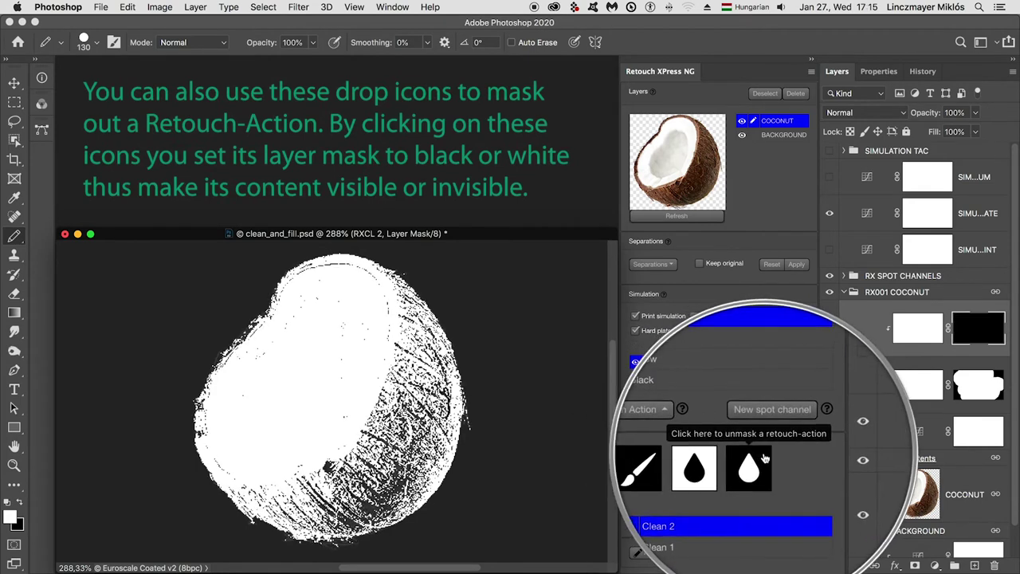
pyautogui.click(764, 457)
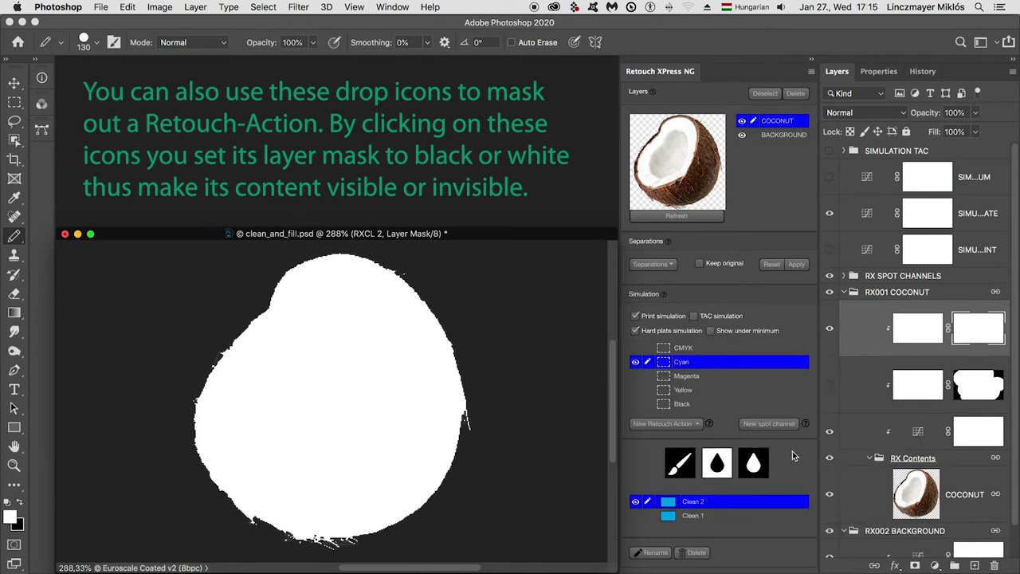
# - Add a Clean retouch action on the Magenta plate
pyautogui.click(723, 377)
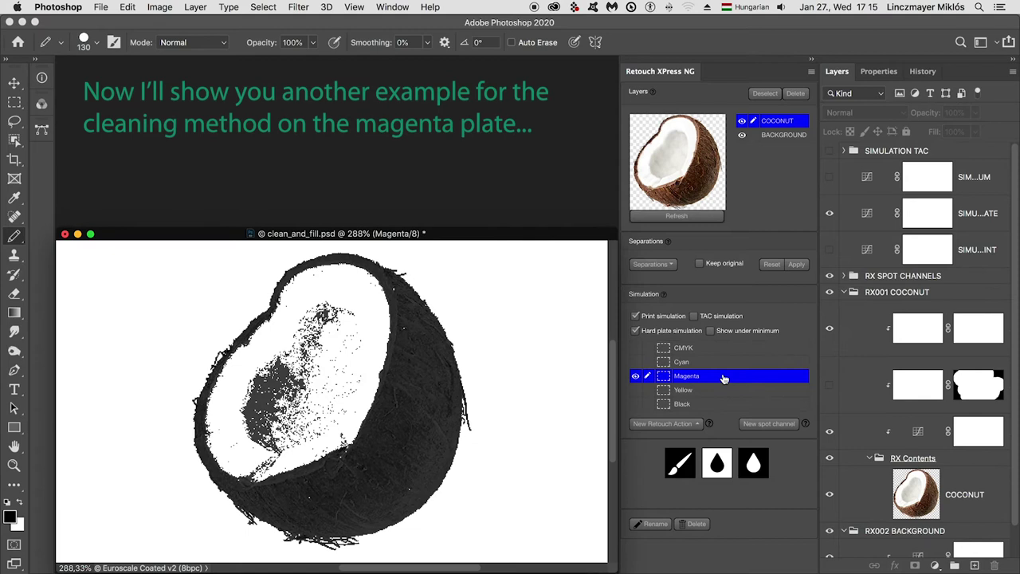
pyautogui.click(701, 425)
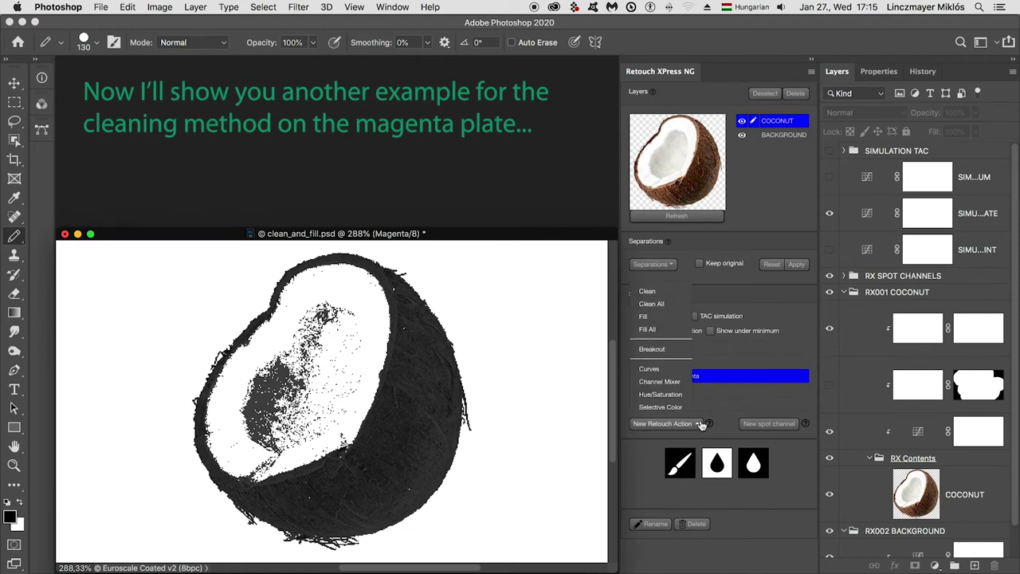
pyautogui.click(687, 293)
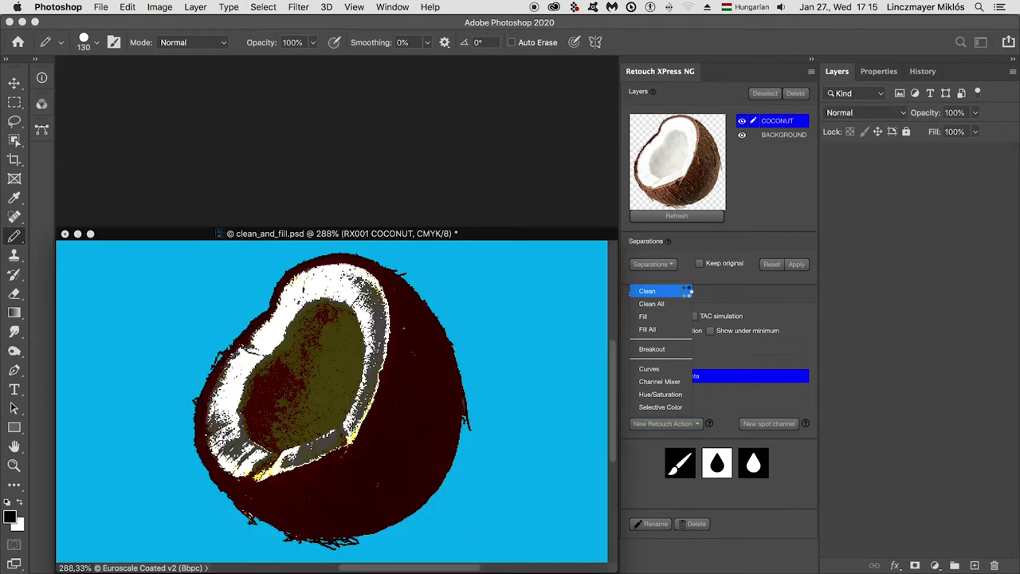
# - Clean away part of the coconut's upper rim on the magenta plate, then un-paint that area to restore it
pyautogui.scroll(5, 293, 303)
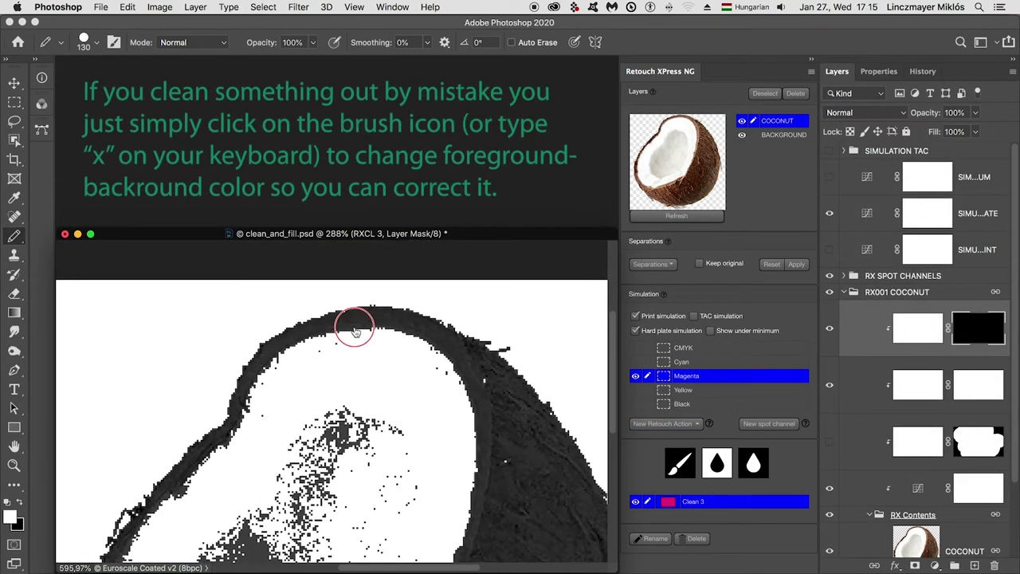
pyautogui.moveTo(341, 346)
pyautogui.mouseDown()
pyautogui.moveTo(292, 387)
pyautogui.moveTo(330, 388)
pyautogui.mouseUp()
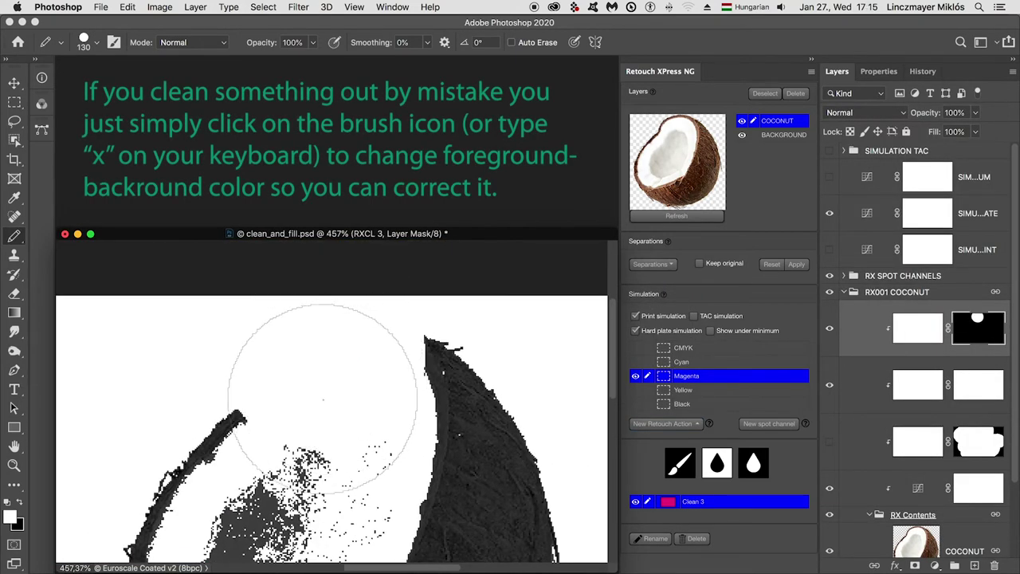
pyautogui.click(684, 472)
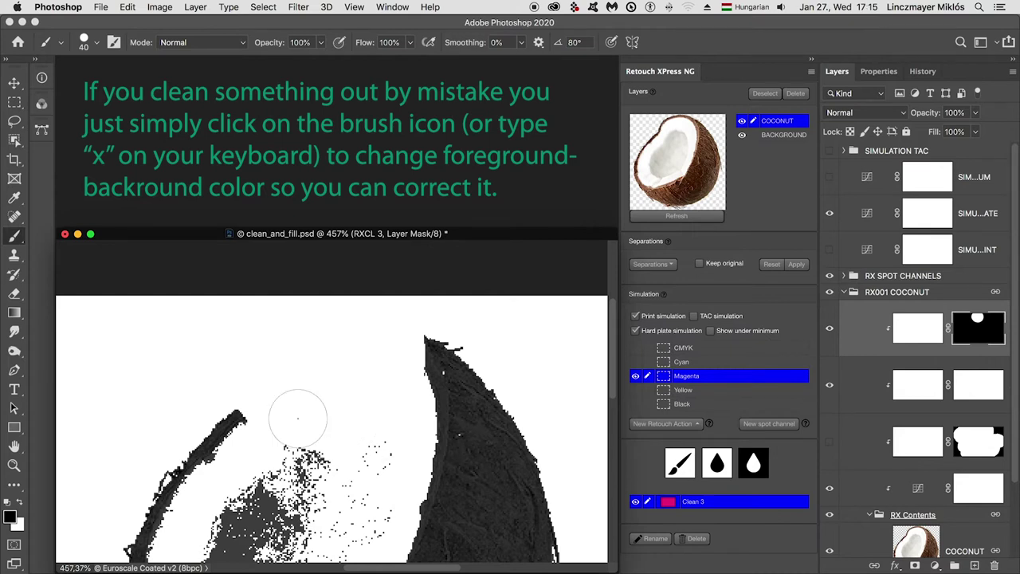
pyautogui.moveTo(259, 437); pyautogui.dragTo(297, 438)
pyautogui.moveTo(415, 390)
pyautogui.mouseDown()
pyautogui.moveTo(303, 346)
pyautogui.moveTo(378, 446)
pyautogui.mouseUp()
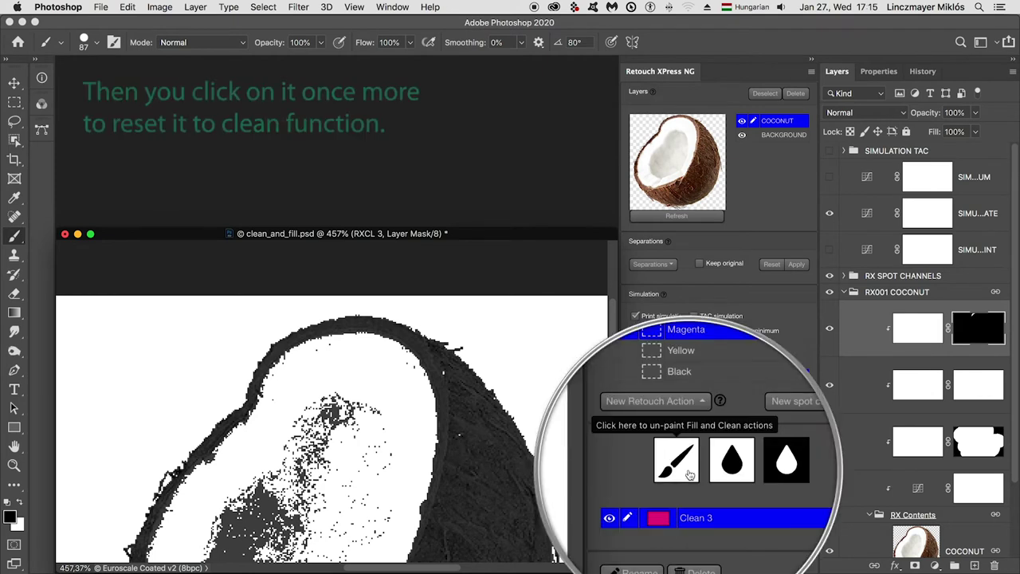
# - Reset the brush to cleaning and, at size 45, paint the stray magenta pixels out of the white coconut flesh
pyautogui.click(688, 472)
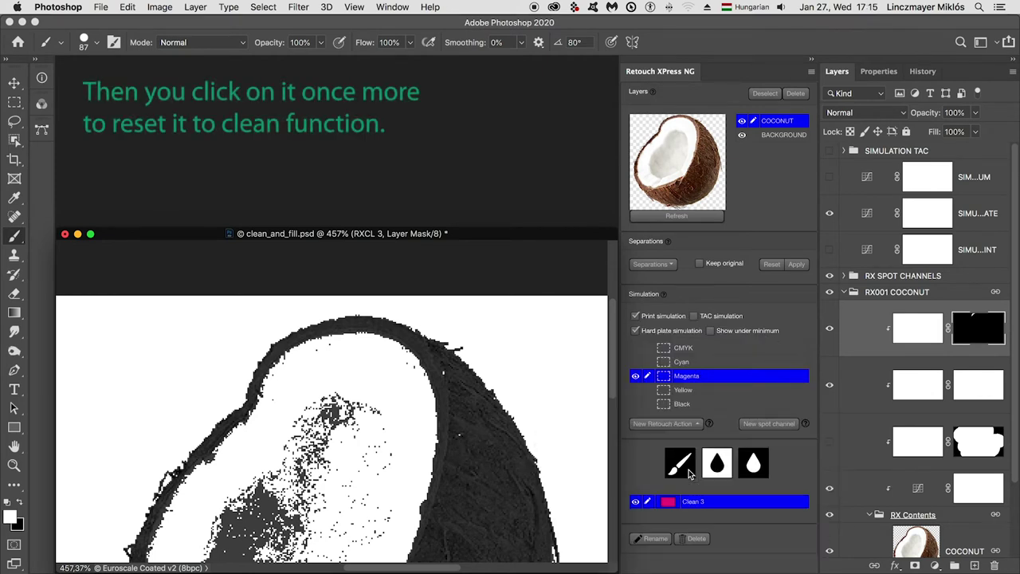
pyautogui.press('[')
pyautogui.moveTo(313, 448)
pyautogui.mouseDown()
pyautogui.moveTo(317, 402)
pyautogui.moveTo(374, 392)
pyautogui.mouseUp()
pyautogui.moveTo(414, 455); pyautogui.dragTo(455, 365)
pyautogui.moveTo(398, 415)
pyautogui.mouseDown()
pyautogui.moveTo(279, 444)
pyautogui.moveTo(319, 509)
pyautogui.mouseUp()
pyautogui.moveTo(333, 459); pyautogui.dragTo(346, 322)
pyautogui.moveTo(437, 346)
pyautogui.mouseDown()
pyautogui.moveTo(382, 375)
pyautogui.moveTo(252, 424)
pyautogui.mouseUp()
# - Turn off hard plate simulation, show the Black plate with Magenta, and clean the magenta tint from the flesh near the lower rim
pyautogui.click(635, 330)
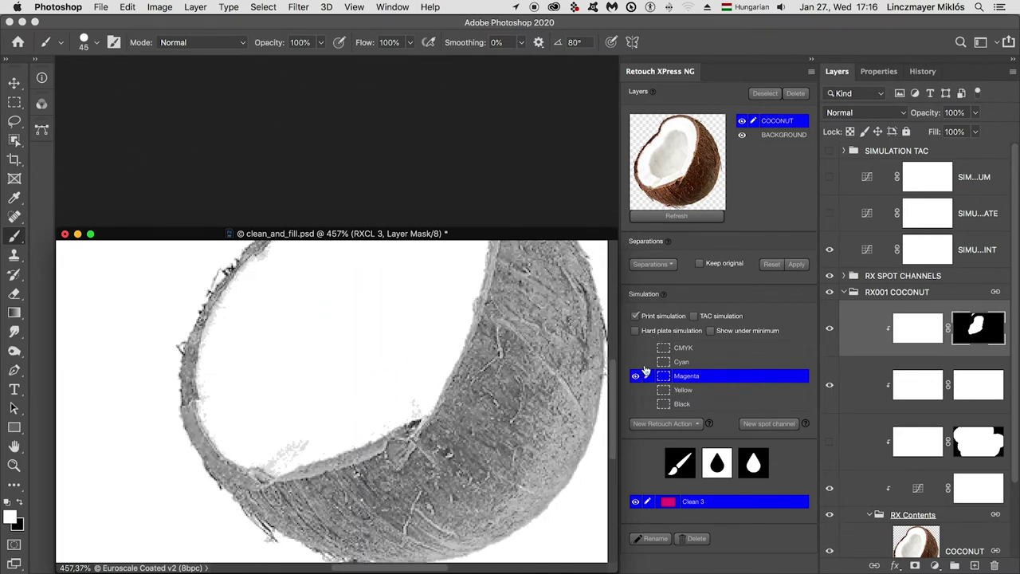
pyautogui.click(636, 404)
pyautogui.scroll(5, 418, 427)
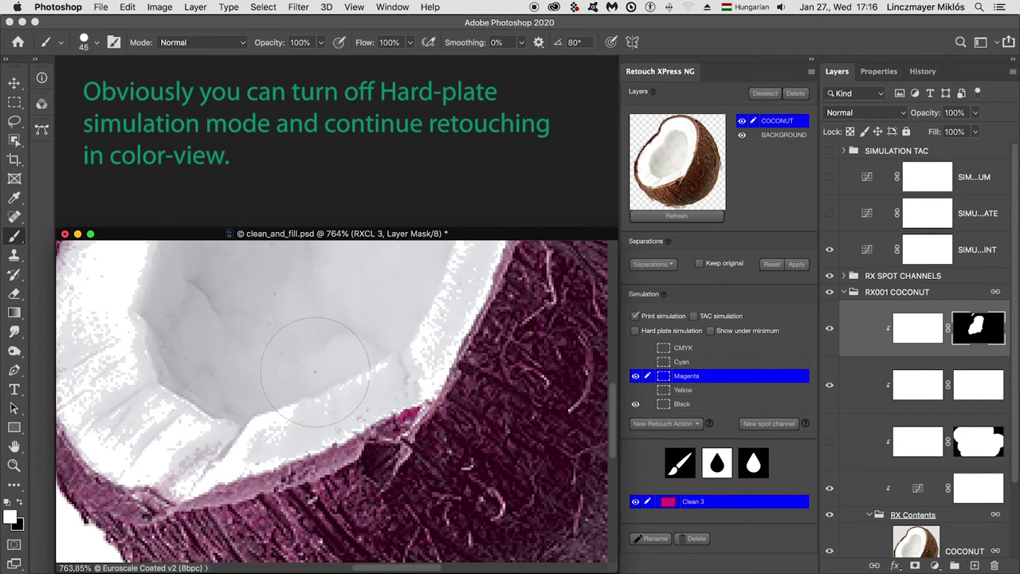
pyautogui.click(183, 437)
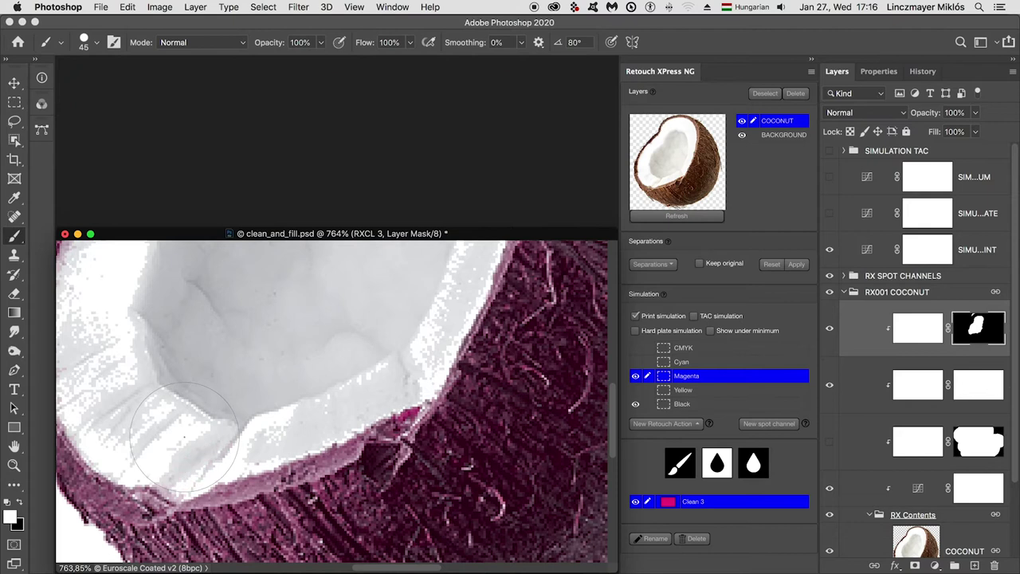
pyautogui.moveTo(305, 363)
pyautogui.mouseDown()
pyautogui.moveTo(352, 389)
pyautogui.moveTo(407, 420)
pyautogui.mouseUp()
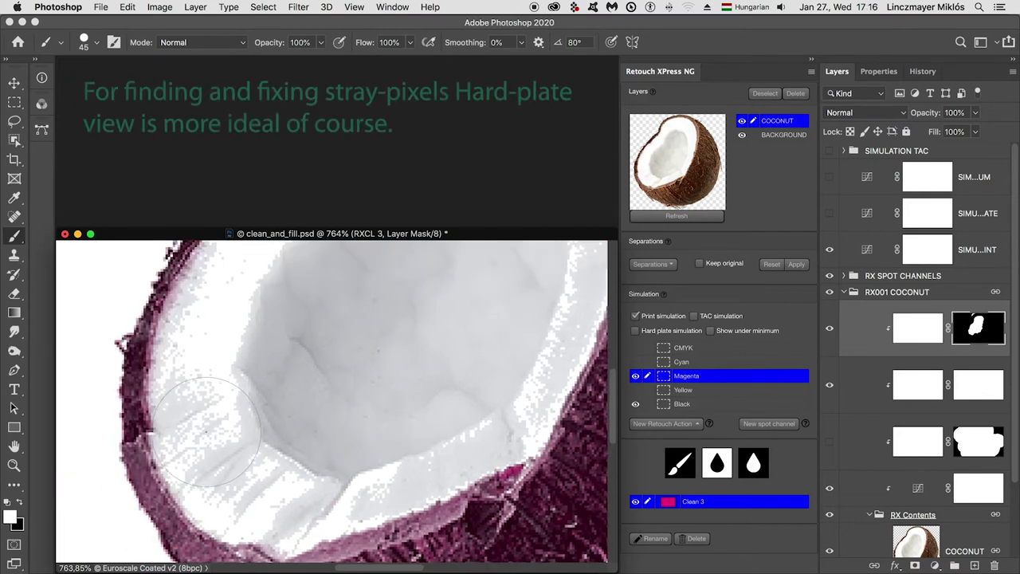
# - Turn hard plate simulation back on for the Magenta plate and check the lower rim and shell for stray pixels and gaps
pyautogui.press('super+0')
pyautogui.click(656, 331)
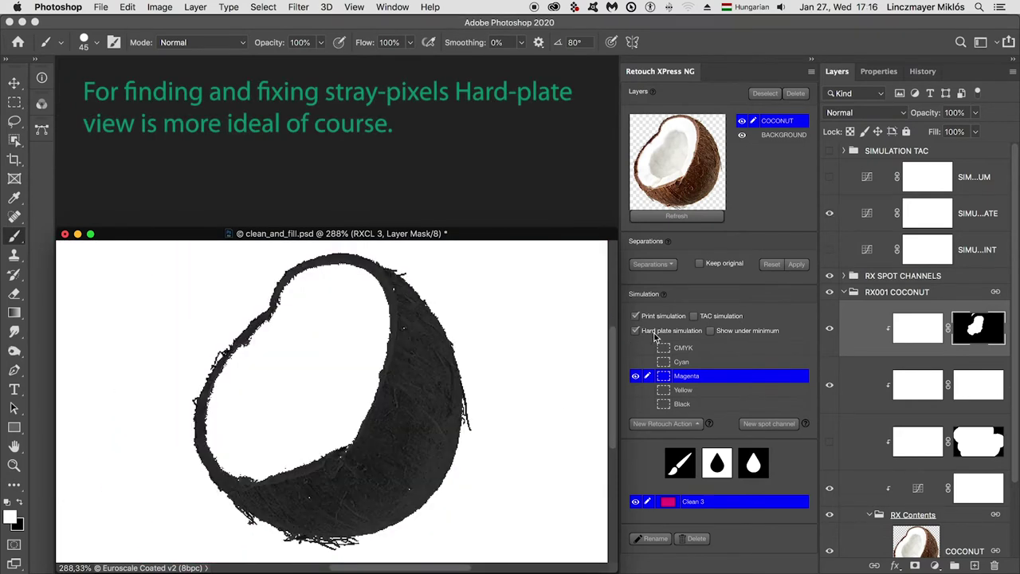
pyautogui.moveTo(231, 505); pyautogui.dragTo(334, 446)
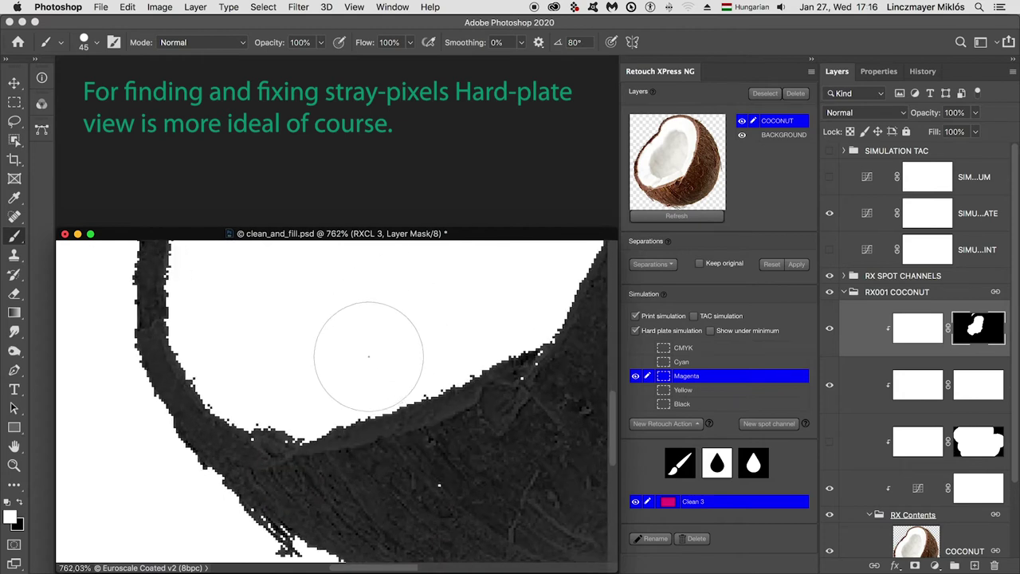
pyautogui.moveTo(505, 424); pyautogui.dragTo(407, 385)
# - Add a Fill retouch action to the Magenta plate and, with the brush at size 12, paint over the small gaps in the coconut shell
pyautogui.click(698, 424)
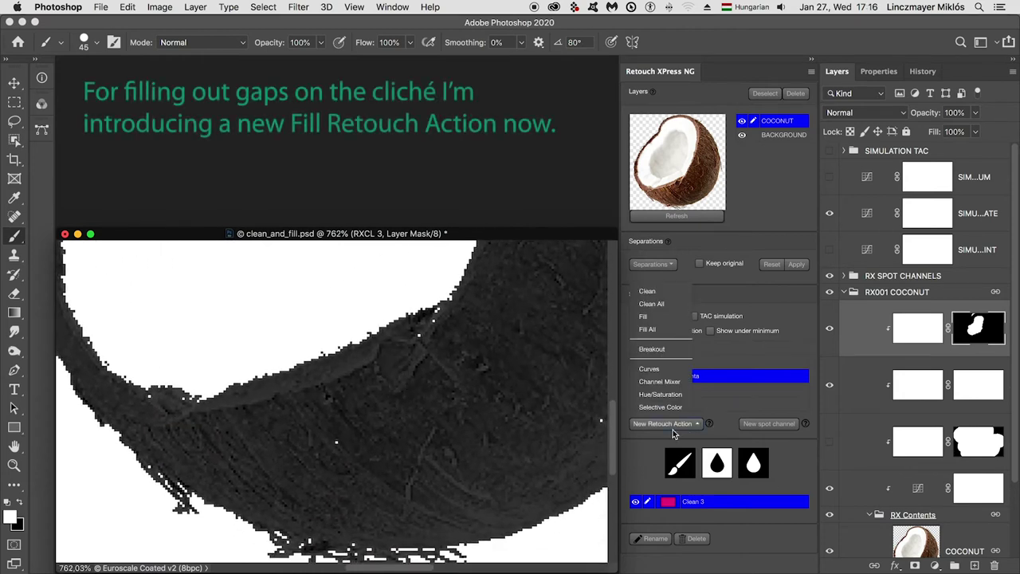
pyautogui.click(677, 320)
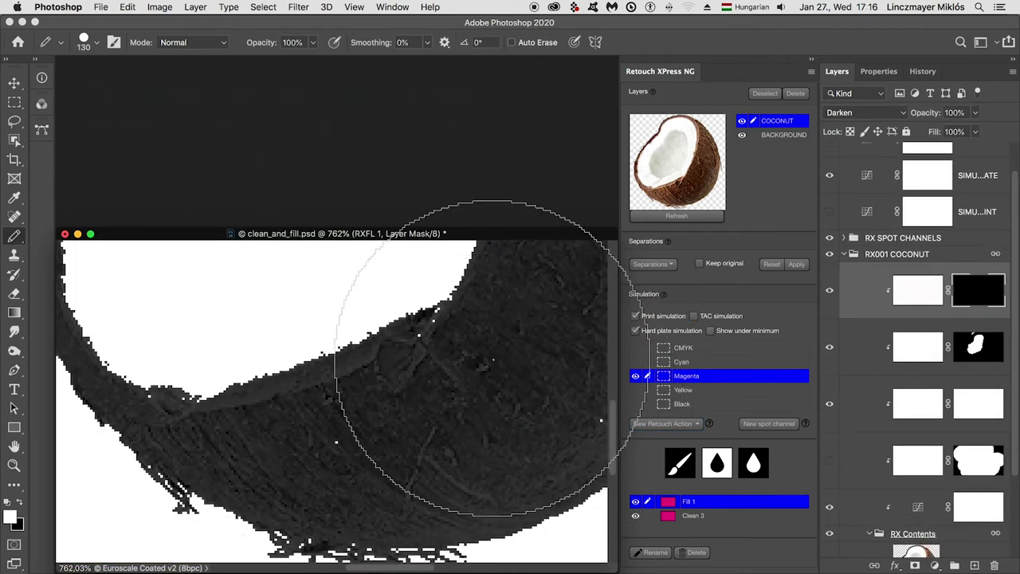
pyautogui.moveTo(469, 362); pyautogui.dragTo(234, 415)
pyautogui.click(350, 460)
pyautogui.click(455, 348)
pyautogui.moveTo(520, 405); pyautogui.dragTo(396, 413)
pyautogui.click(467, 420)
pyautogui.press('super+0')
pyautogui.scroll(5, 380, 282)
pyautogui.moveTo(485, 351); pyautogui.dragTo(466, 368)
pyautogui.scroll(-5, 467, 369)
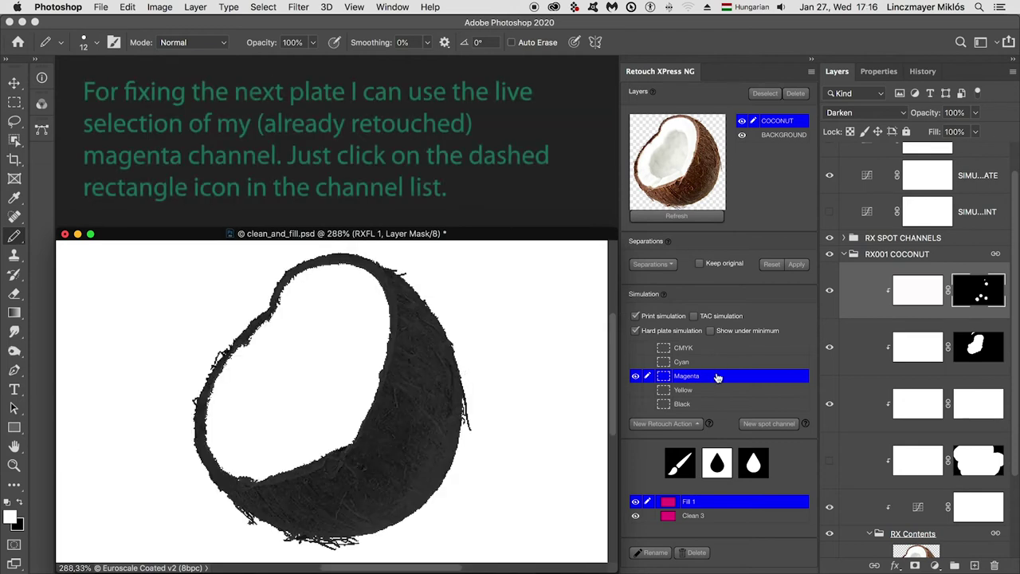
# - Load the Magenta hard plate selection, add a Clean action to the Yellow plate, and clean out the unwanted flesh pixels with a size 229 brush
pyautogui.click(667, 380)
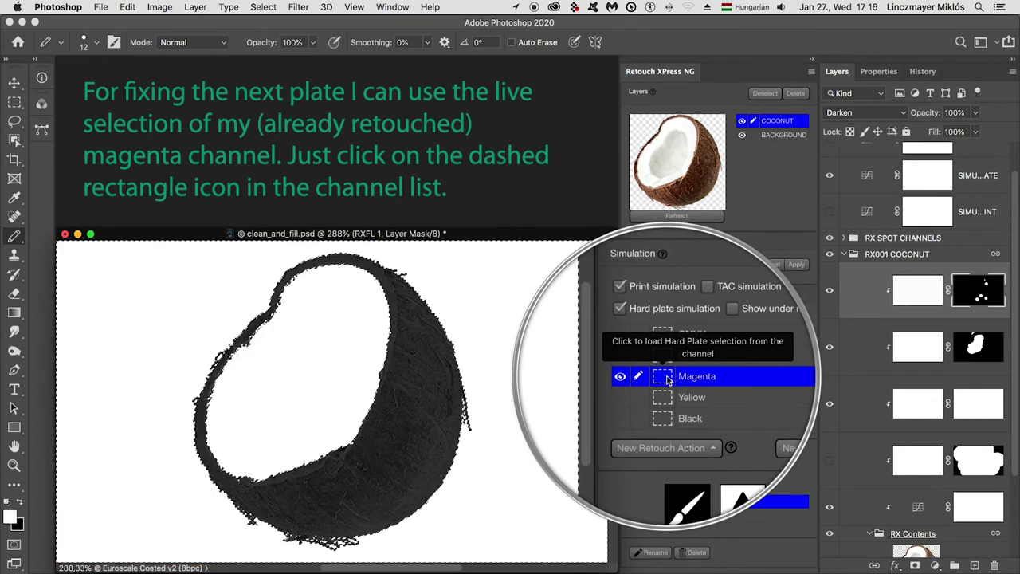
pyautogui.click(728, 391)
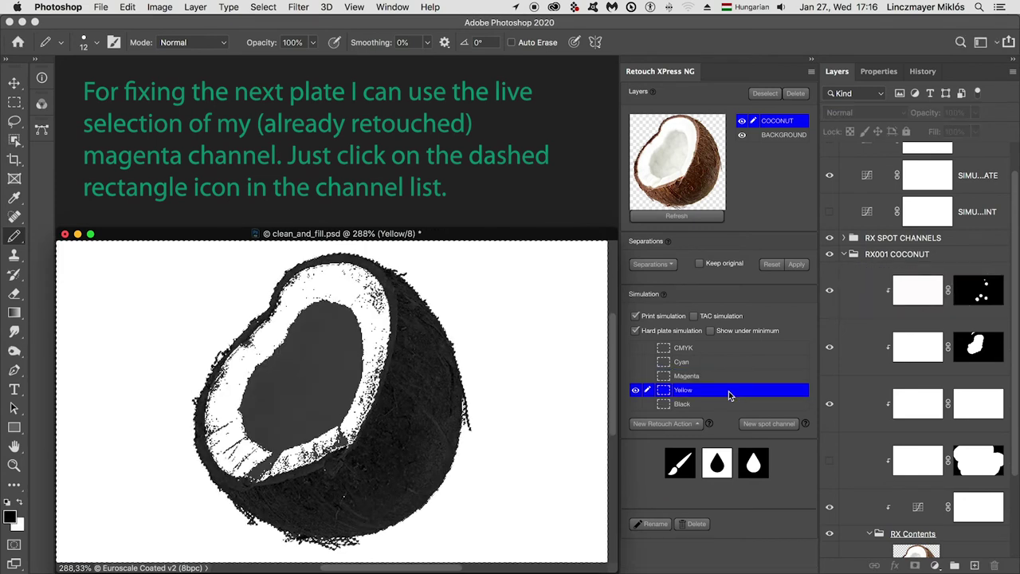
pyautogui.click(699, 424)
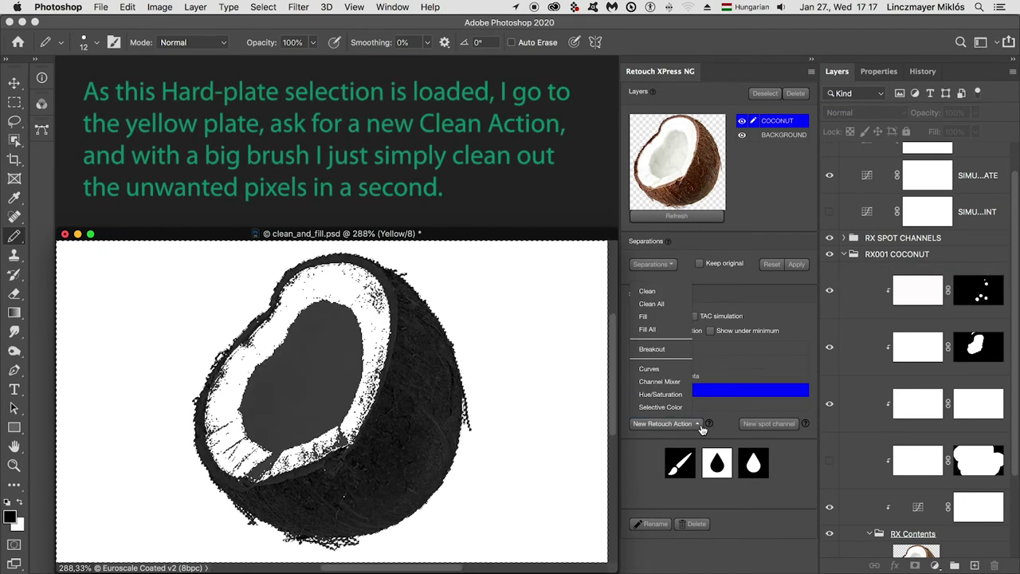
pyautogui.click(682, 291)
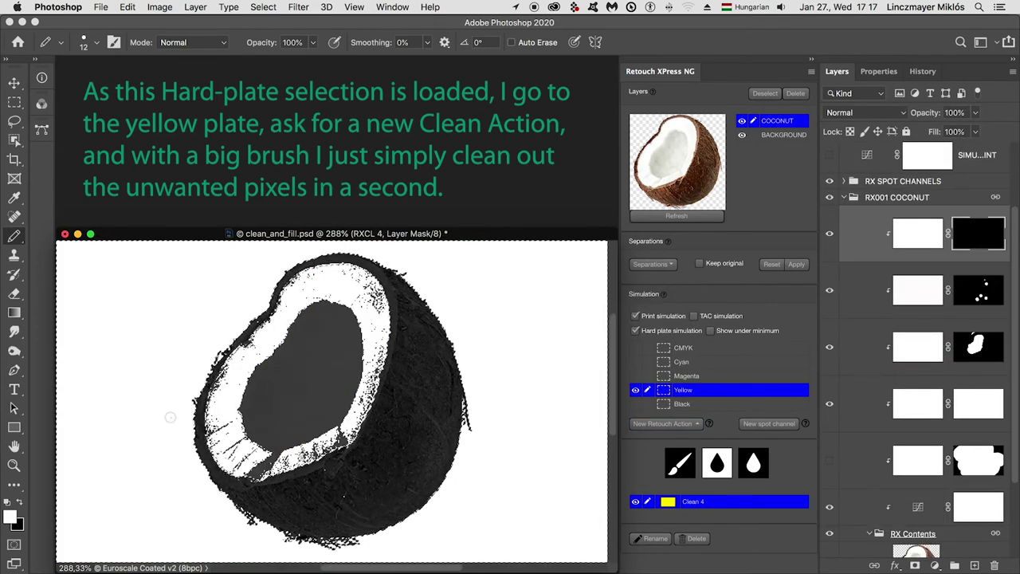
pyautogui.moveTo(168, 414)
pyautogui.keyDown('ctrl'); pyautogui.keyDown('alt'); pyautogui.mouseDown()
pyautogui.moveTo(390, 388)
pyautogui.moveTo(149, 452)
pyautogui.moveTo(456, 183)
pyautogui.mouseUp(); pyautogui.keyUp('alt'); pyautogui.keyUp('ctrl')
pyautogui.moveTo(215, 470)
pyautogui.mouseDown()
pyautogui.moveTo(474, 178)
pyautogui.moveTo(574, 374)
pyautogui.mouseUp()
# - Add a Fill retouch action to the Black plate and paint the whole coconut with minimum dot using the size 229 brush
pyautogui.click(724, 404)
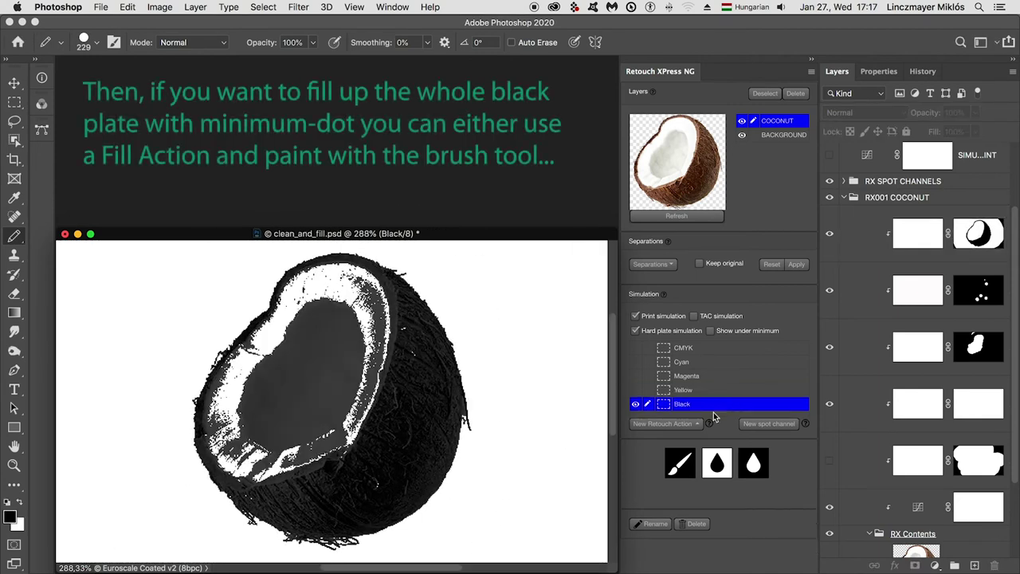
pyautogui.click(699, 424)
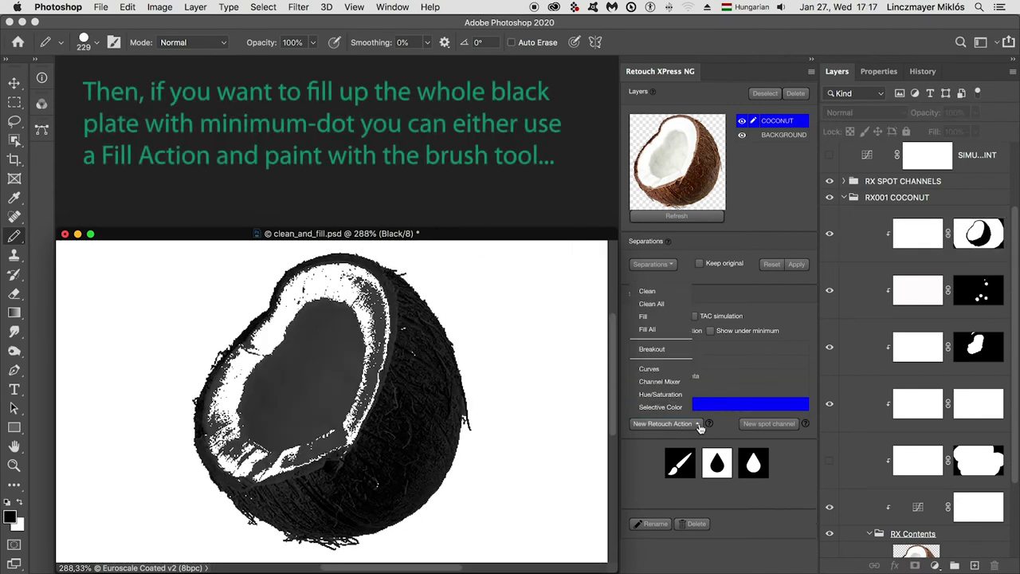
pyautogui.click(685, 318)
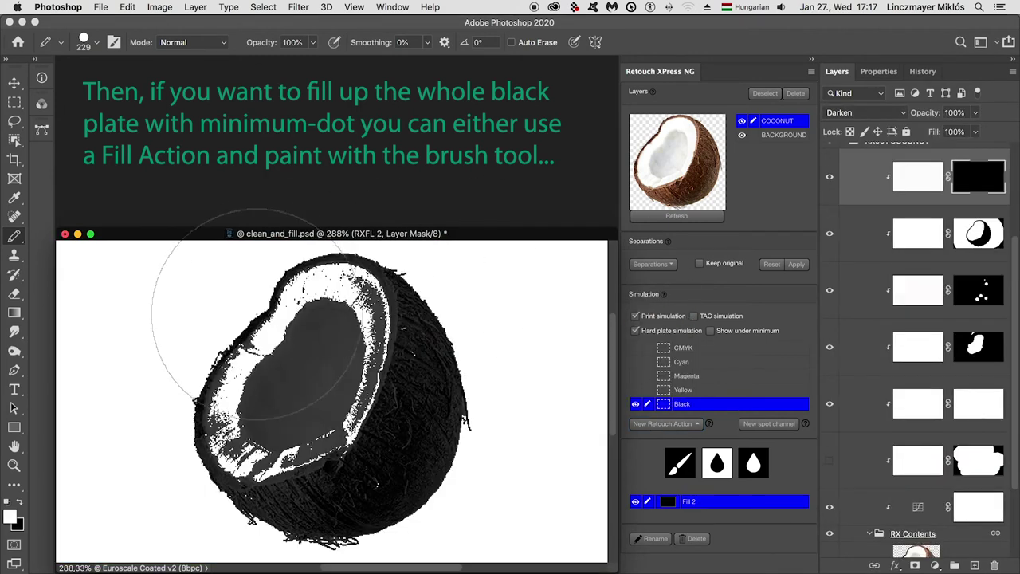
pyautogui.moveTo(256, 311)
pyautogui.mouseDown()
pyautogui.moveTo(443, 301)
pyautogui.moveTo(215, 439)
pyautogui.moveTo(348, 444)
pyautogui.moveTo(423, 422)
pyautogui.moveTo(394, 313)
pyautogui.mouseUp()
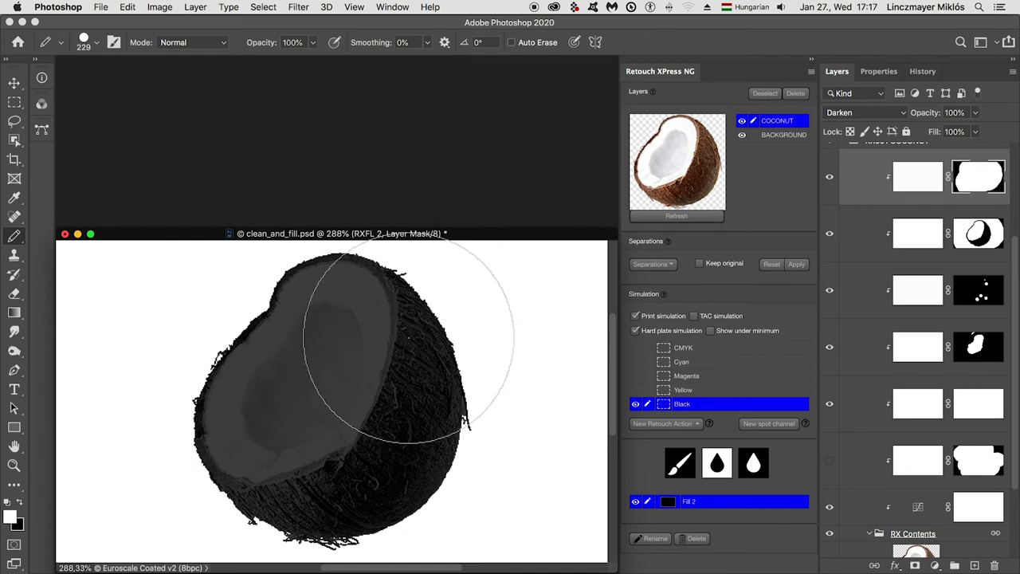
# - Hide the painted Fill 2 action and add a Fill All retouch action to the Black plate instead
pyautogui.click(636, 502)
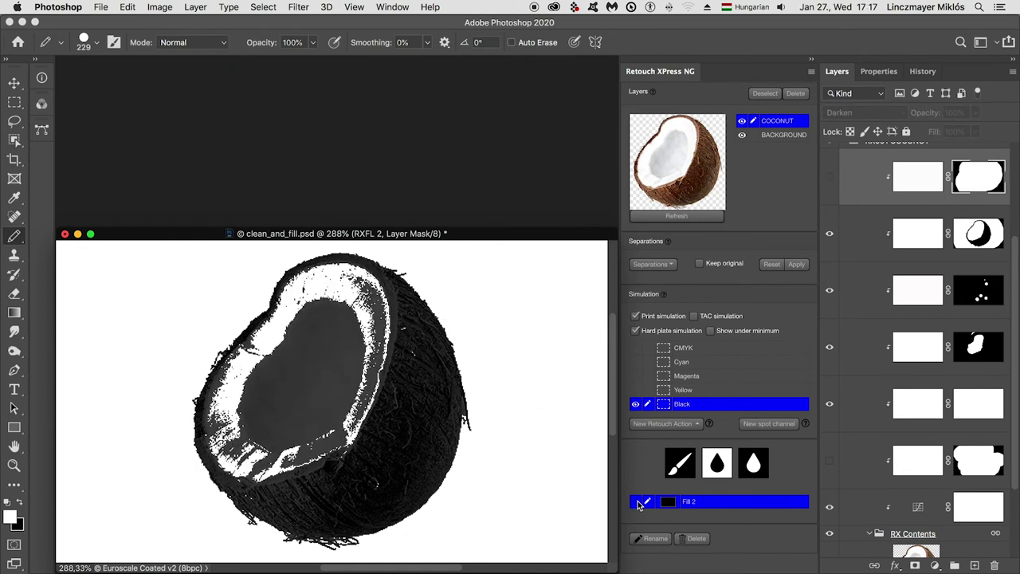
pyautogui.click(700, 423)
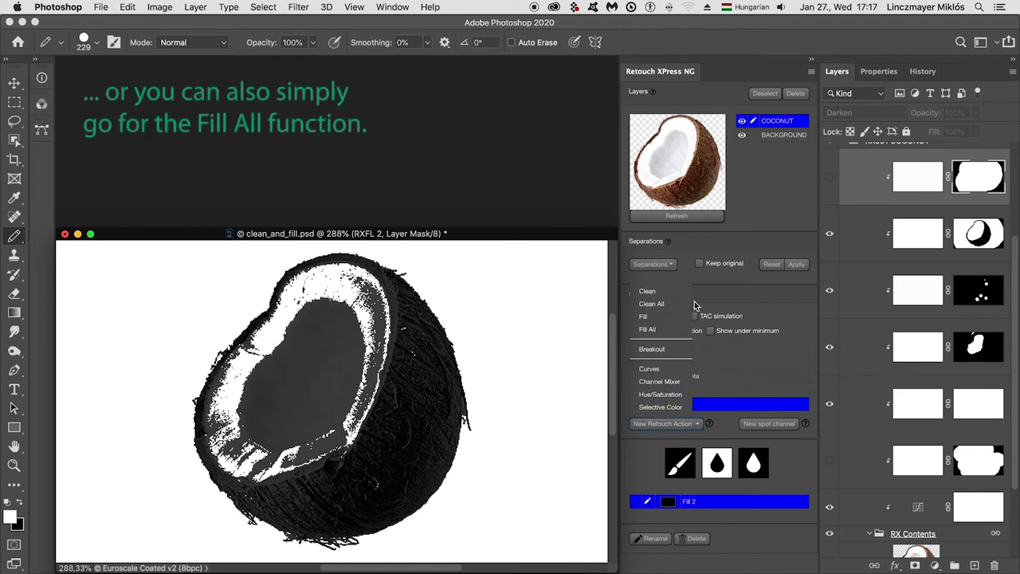
pyautogui.click(687, 330)
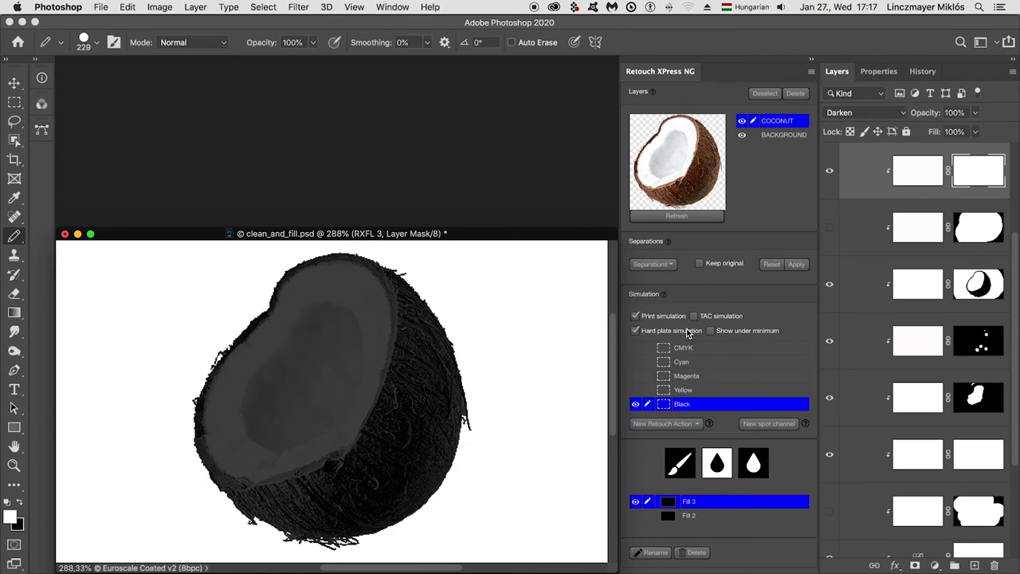
# - Compare the Black and Yellow plates before and after retouching by toggling the visibility of Fill 3 and Clean 4
pyautogui.click(636, 502)
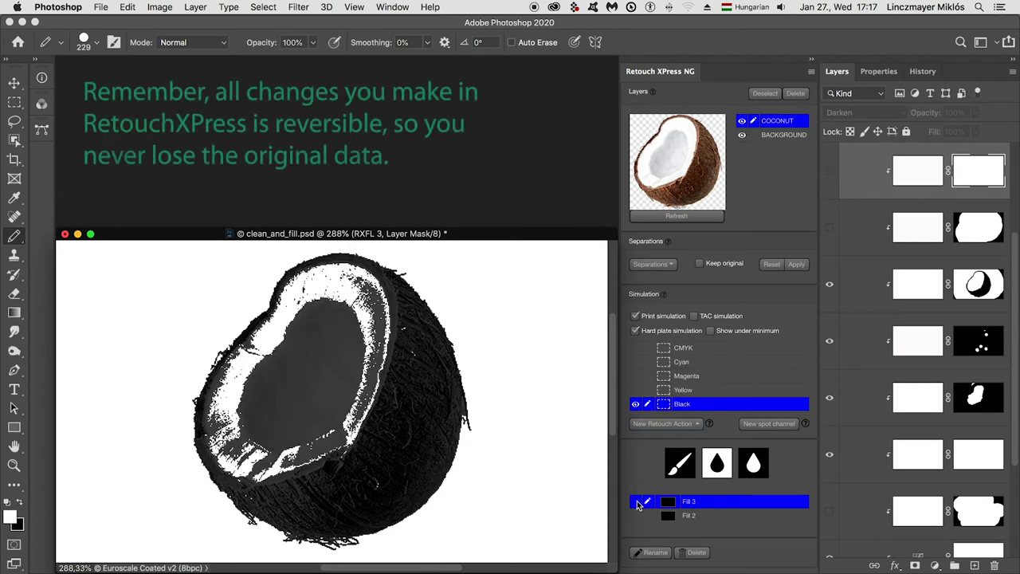
pyautogui.click(637, 502)
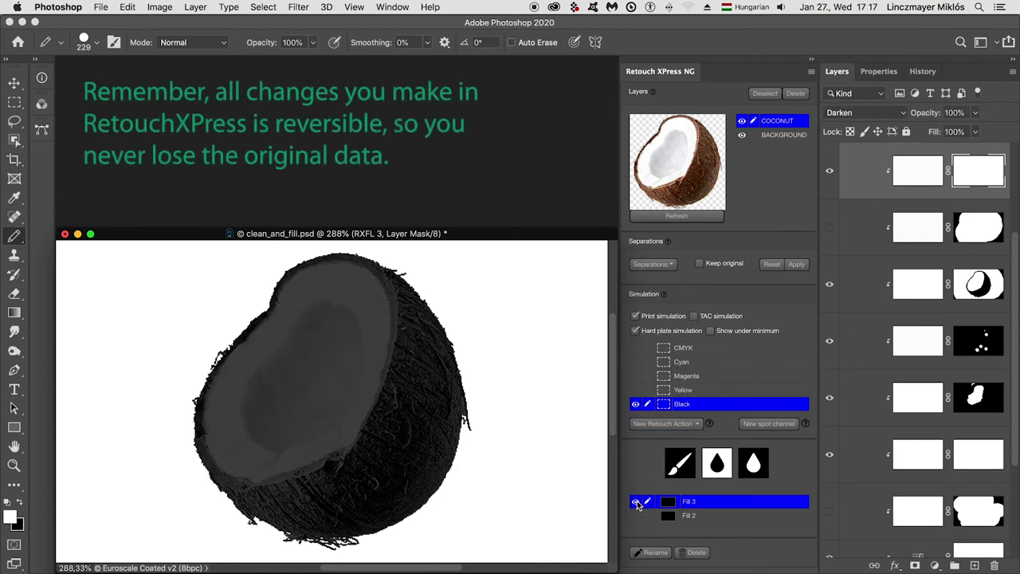
pyautogui.click(728, 391)
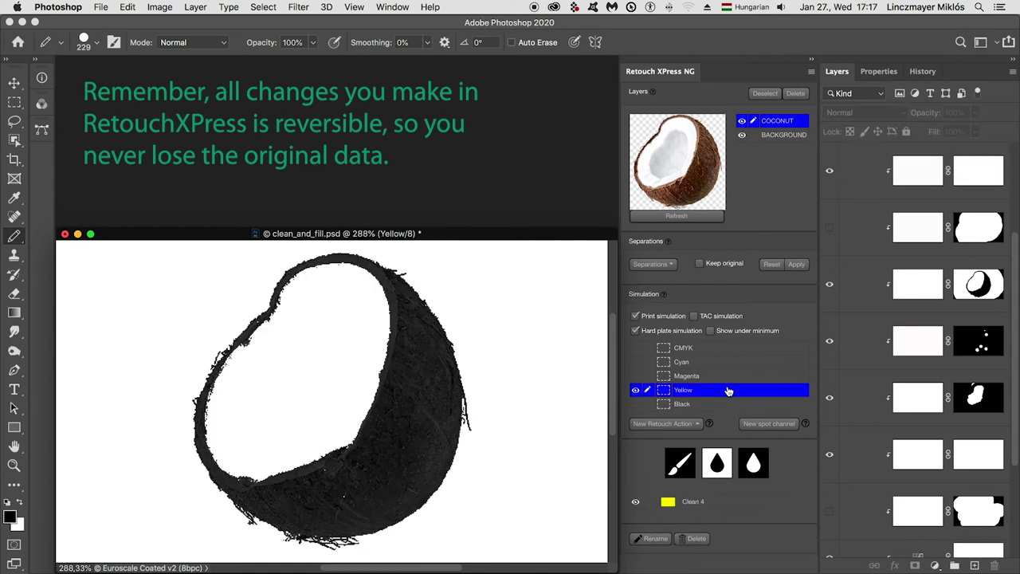
pyautogui.click(636, 503)
pyautogui.click(637, 503)
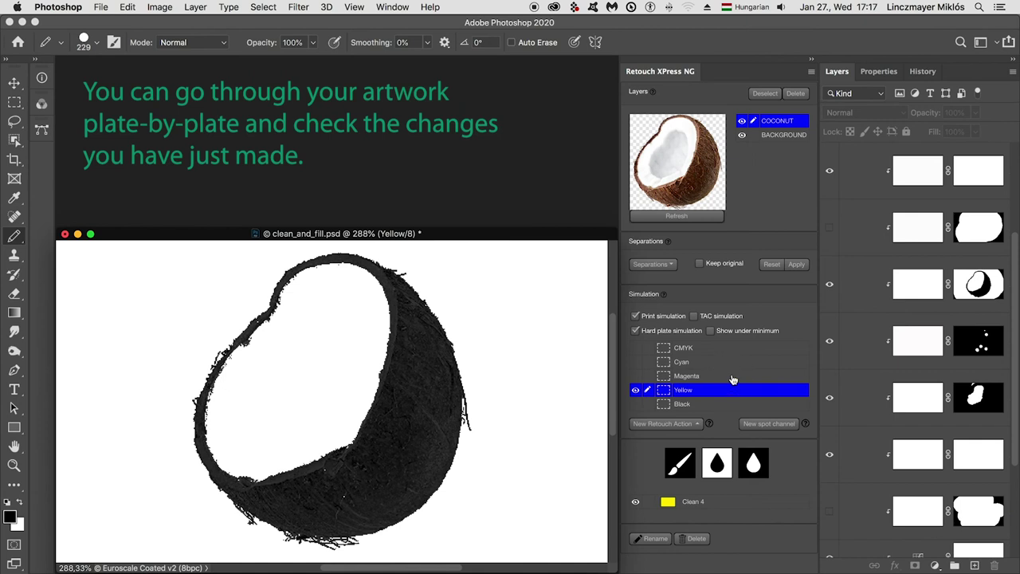
# - Compare the Magenta and Cyan plates with and without their retouch actions by toggling Fill 1, Clean 3 and Clean 2
pyautogui.click(732, 376)
pyautogui.click(637, 516)
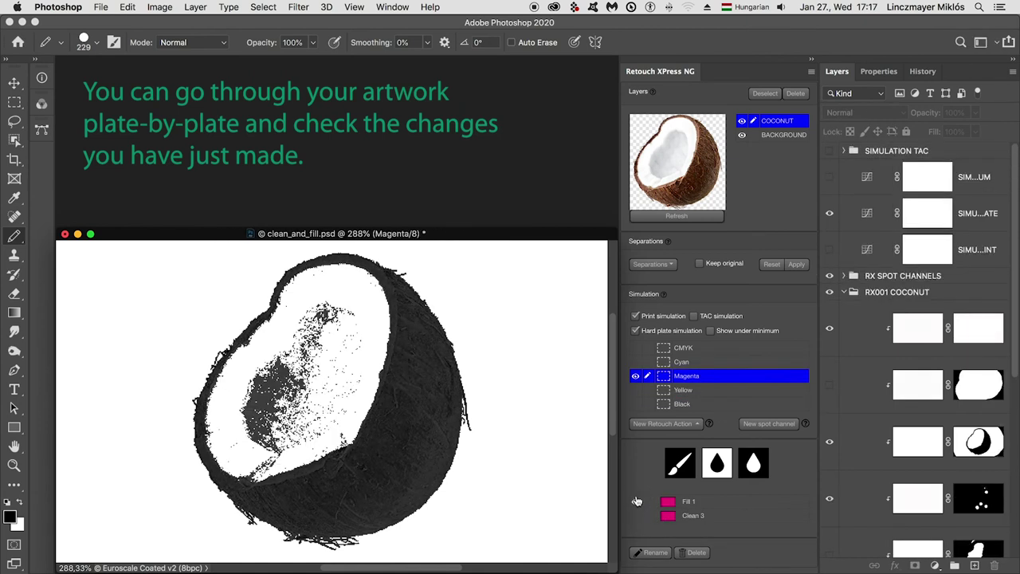
pyautogui.click(636, 516)
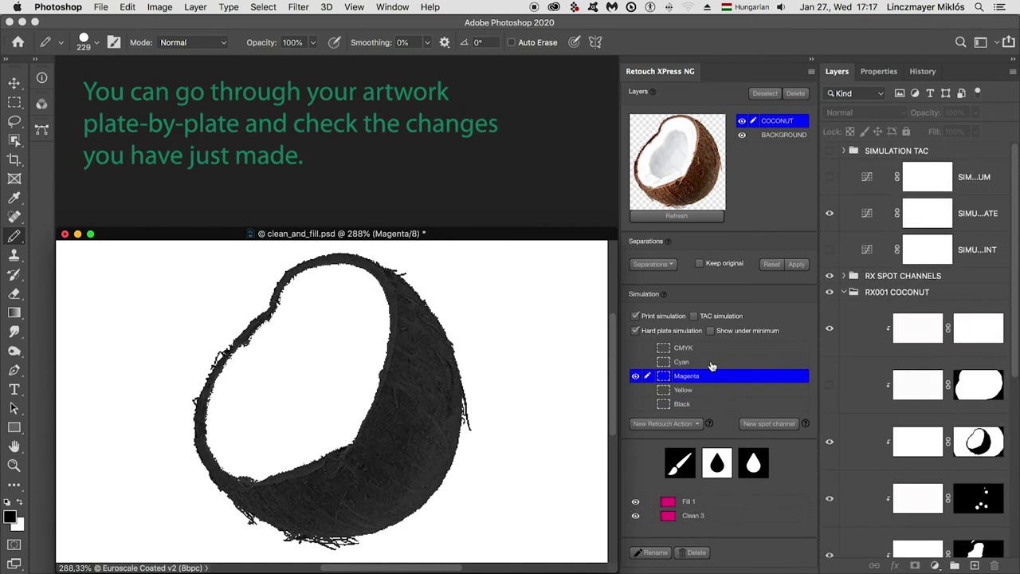
pyautogui.click(727, 363)
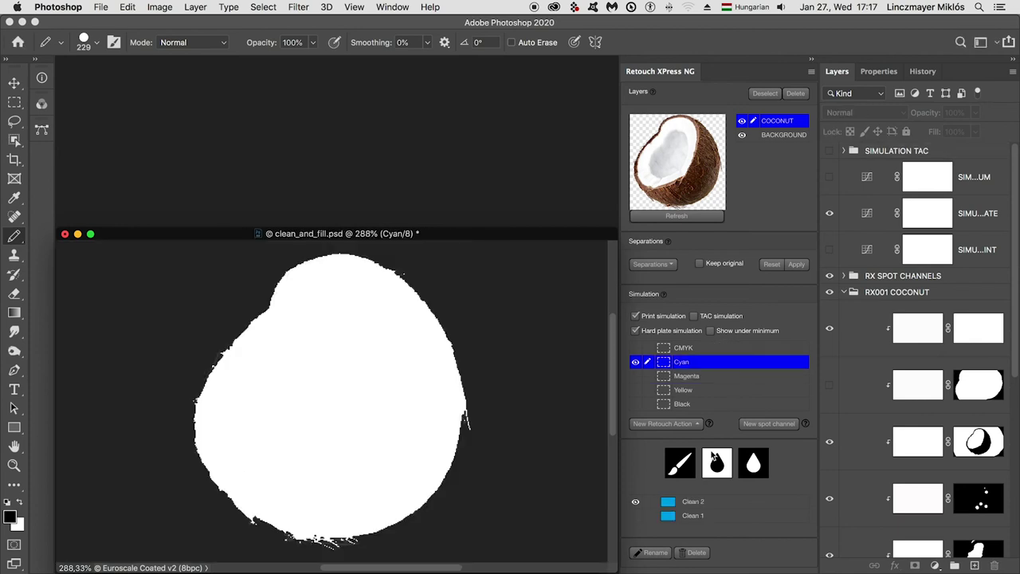
pyautogui.click(636, 503)
pyautogui.click(637, 503)
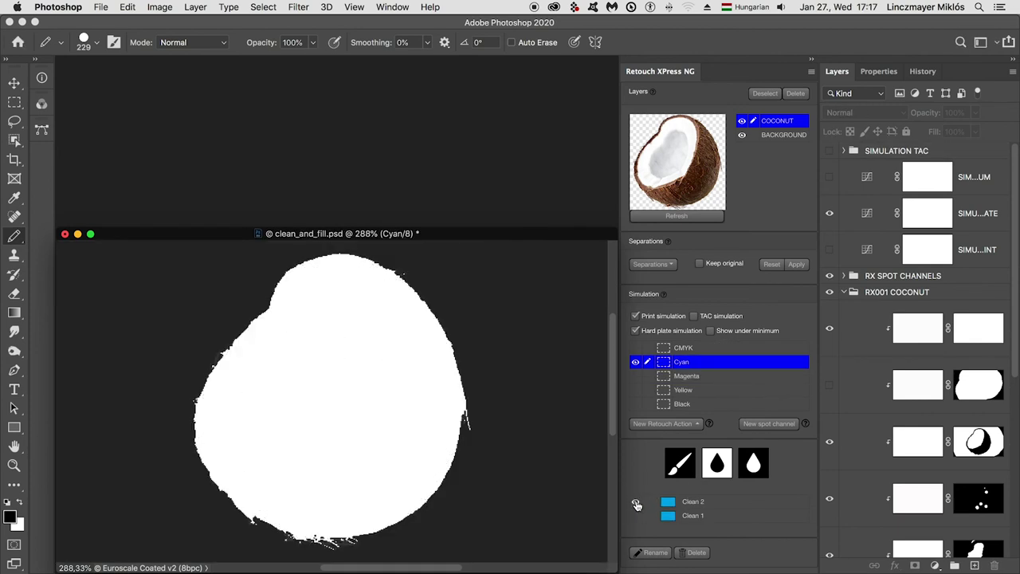
# - Turn off hard plate simulation and show the CMYK composite with the full list of the coconut's retouch actions
pyautogui.click(636, 331)
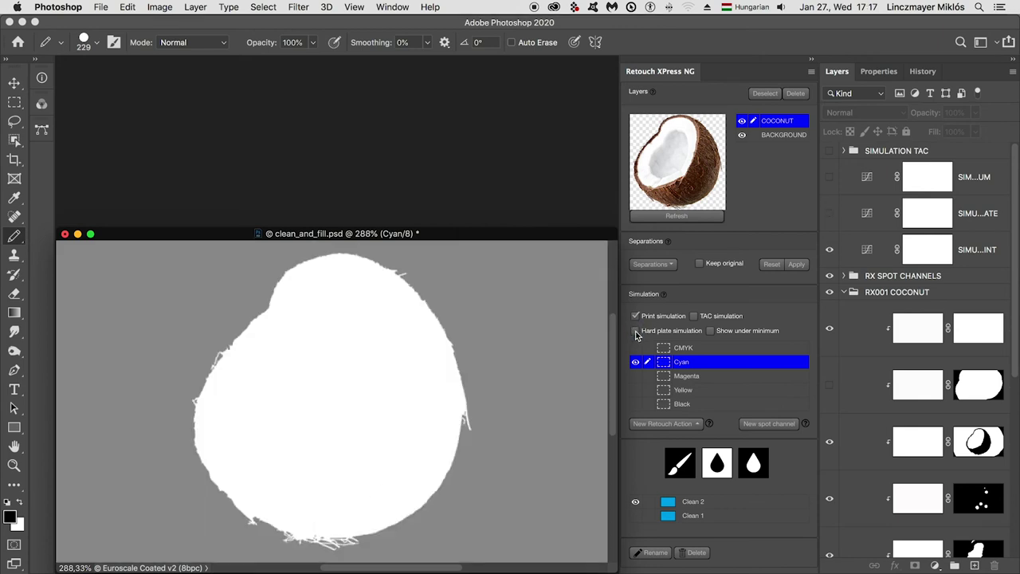
pyautogui.click(713, 348)
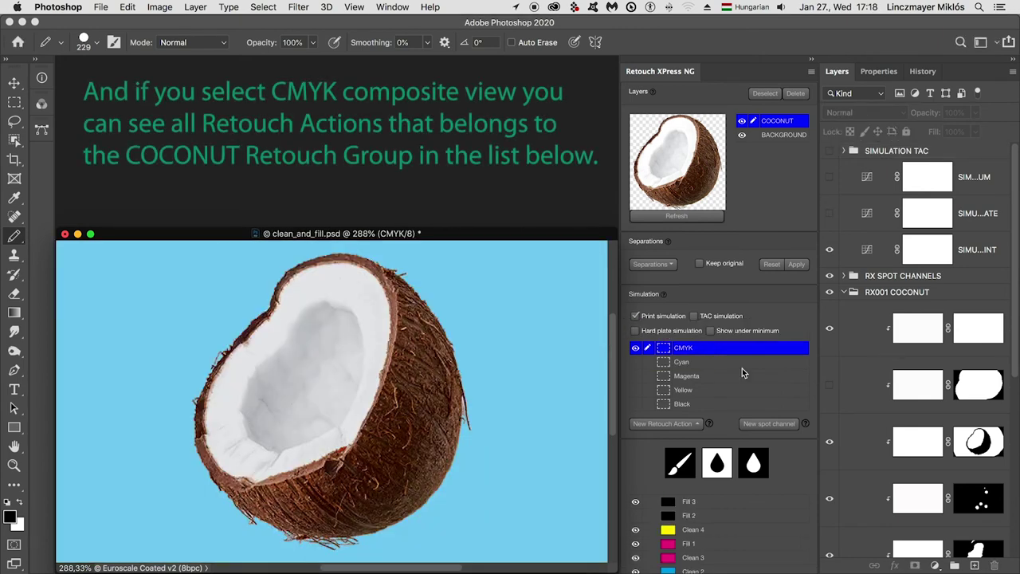
pyautogui.scroll(-3, 742, 368)
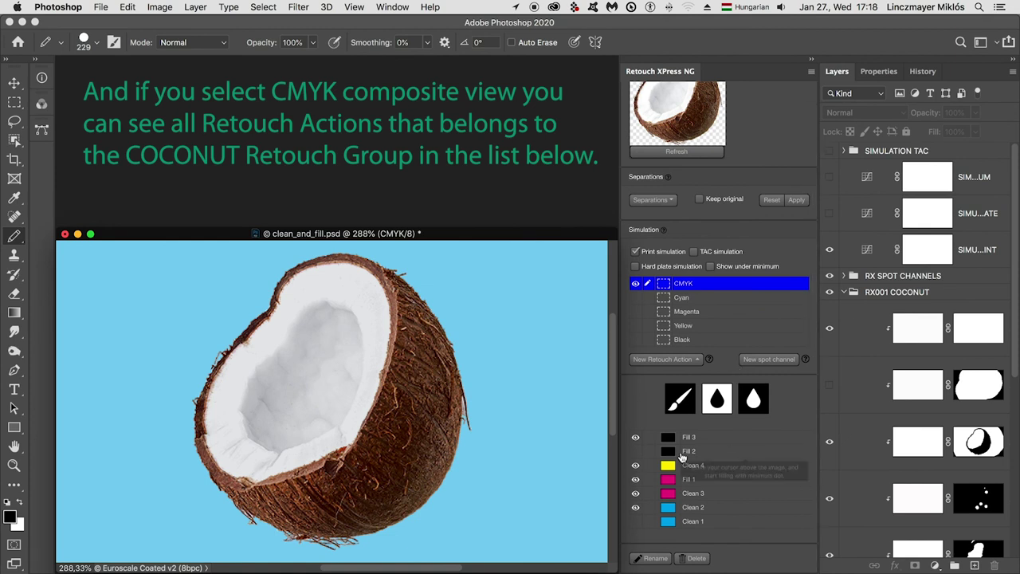
# - Compare the composite before and after retouching by hiding and re-showing Fill 3, Clean 4, Fill 1, Clean 3 and Clean 2
pyautogui.click(635, 437)
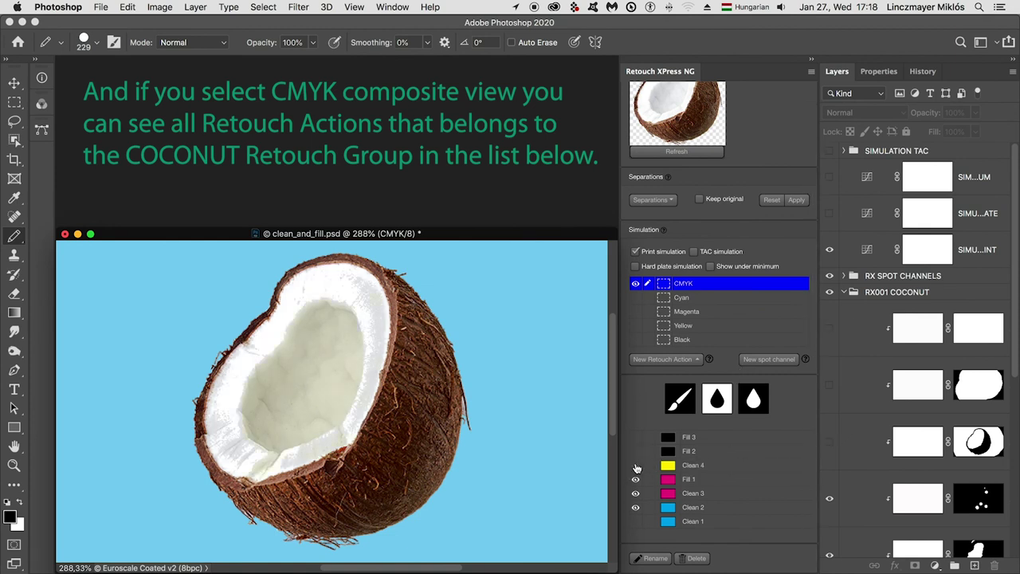
pyautogui.click(636, 480)
pyautogui.click(635, 494)
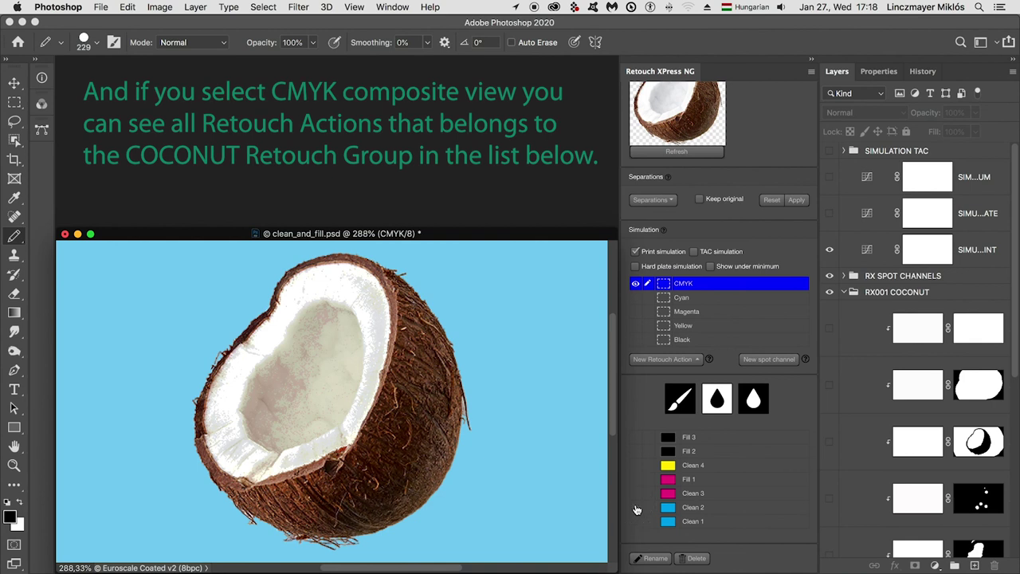
pyautogui.click(636, 438)
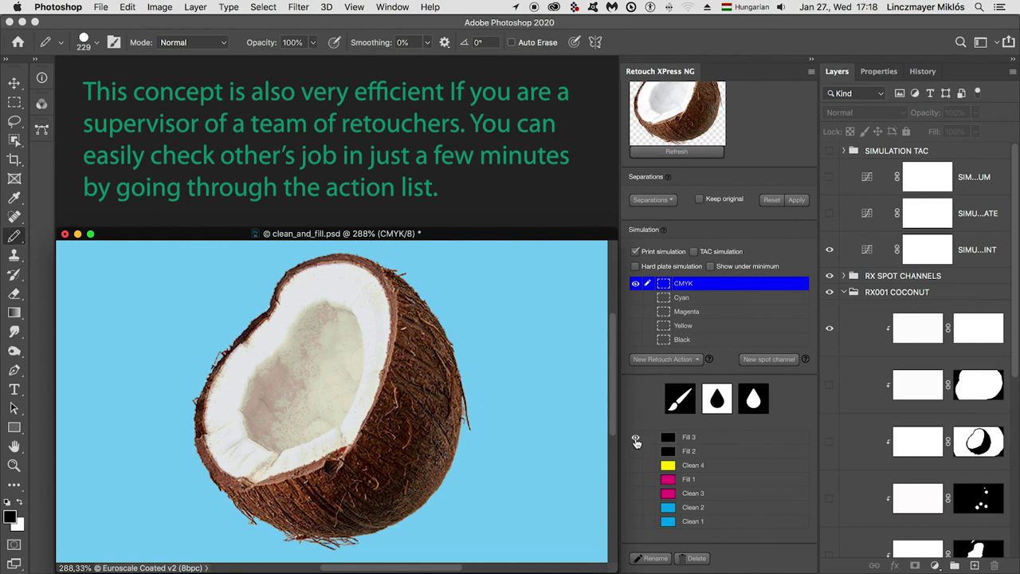
pyautogui.click(637, 479)
pyautogui.click(636, 493)
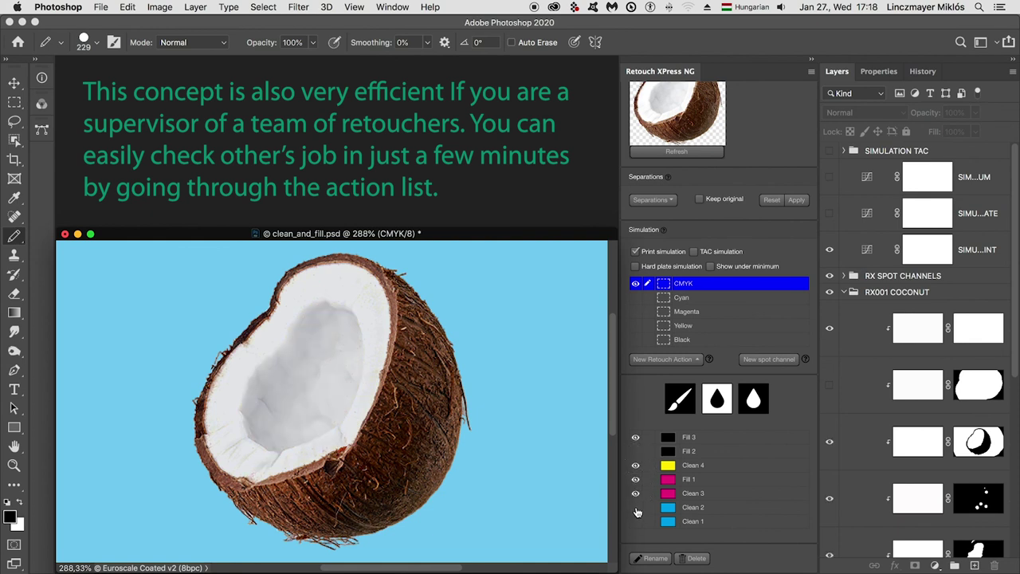
pyautogui.click(636, 508)
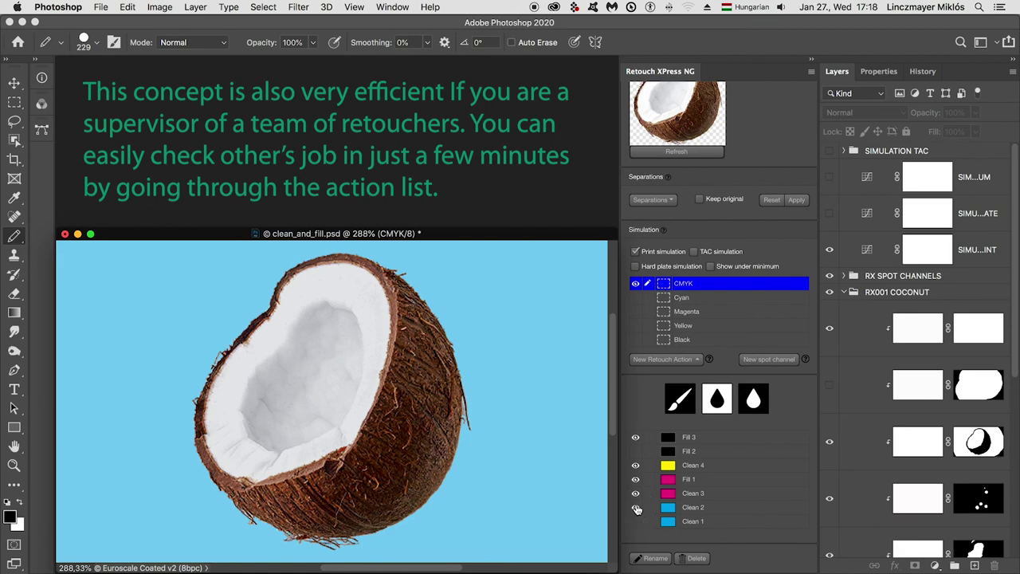